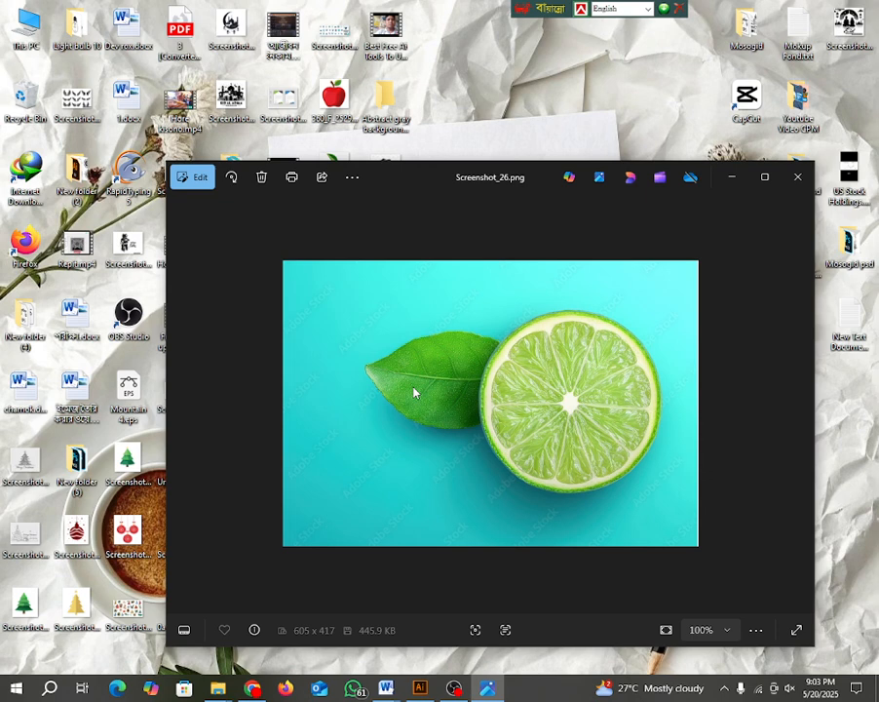
Step: Switch to the Adobe Stock results for green limes in Chrome and open the photo of two whole limes with a cut half
click(732, 178)
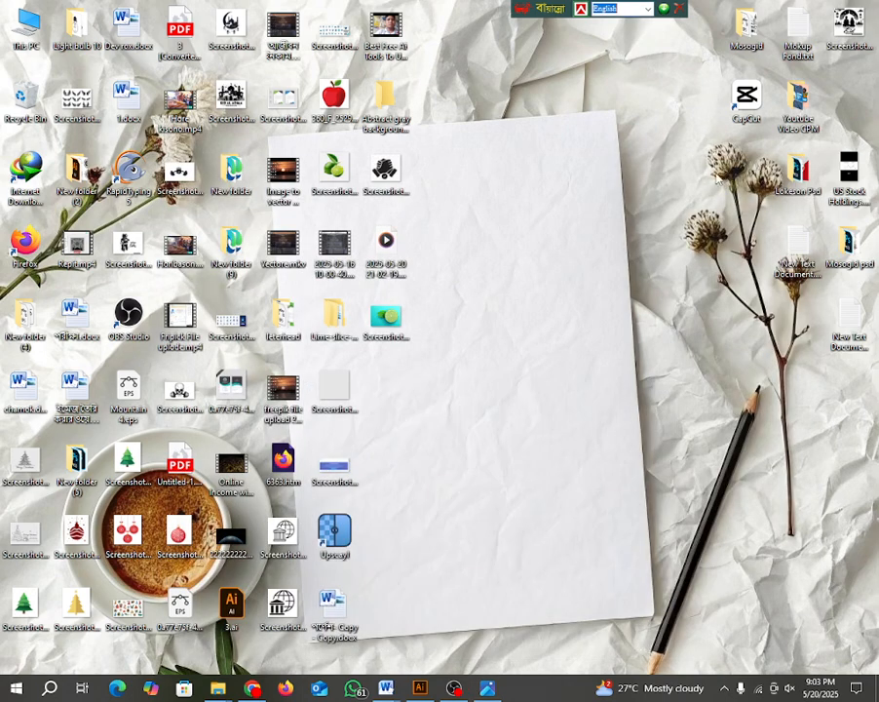
click(254, 687)
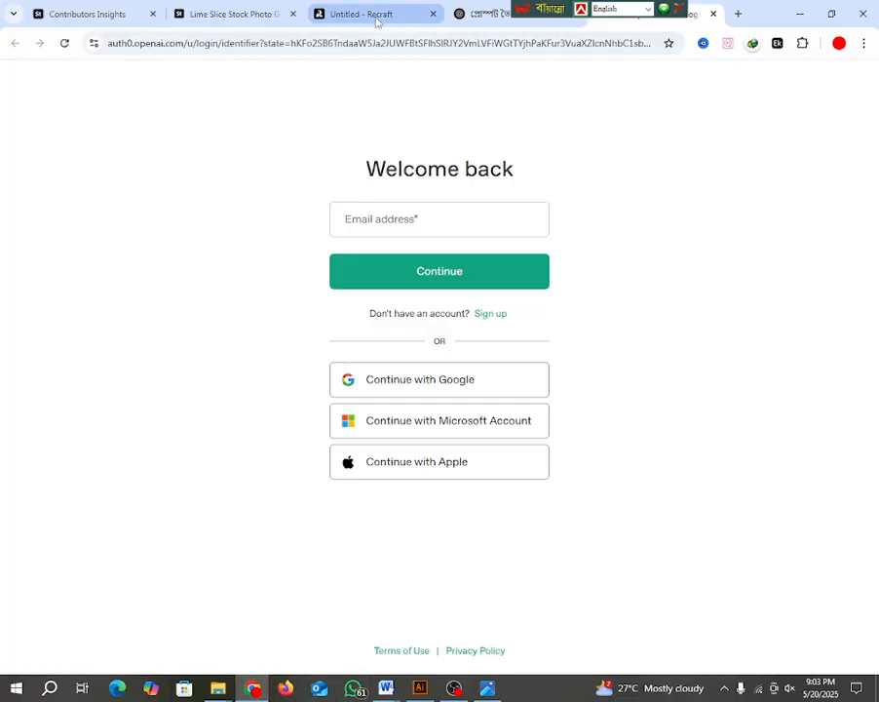
click(240, 16)
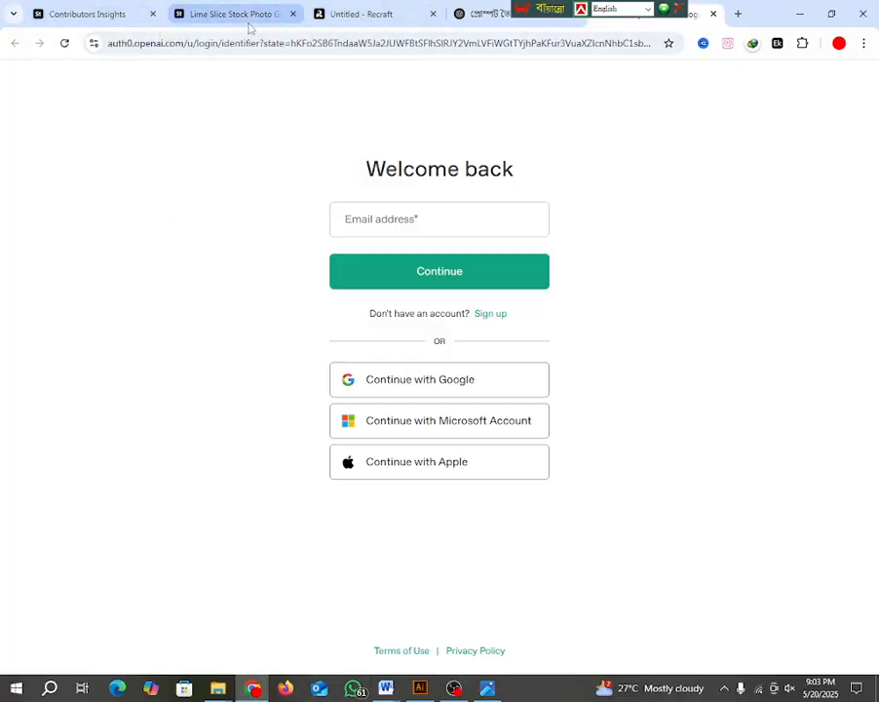
scroll(232, 480, up, 10)
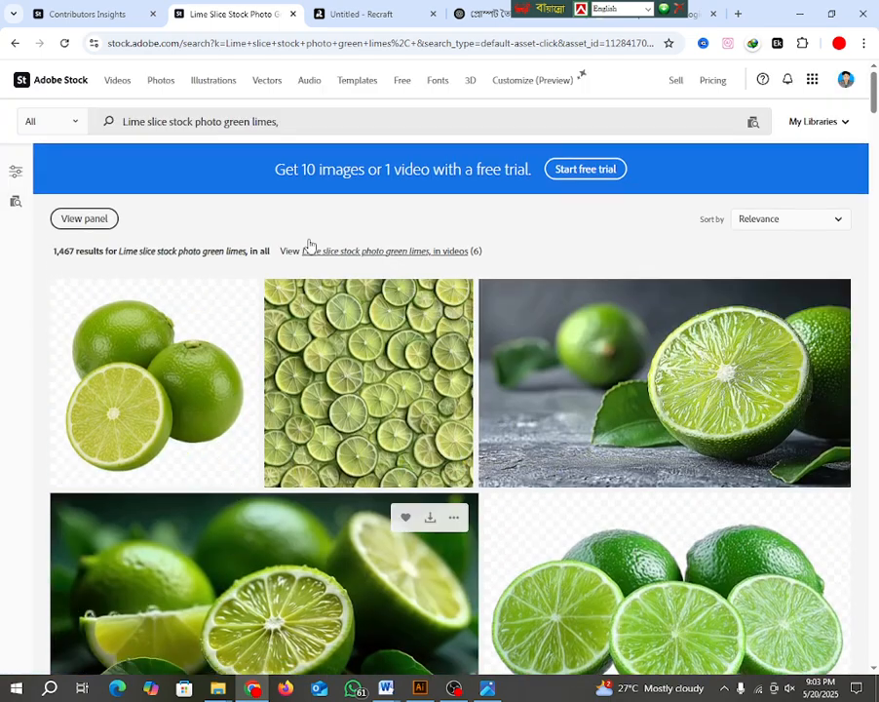
drag(123, 121, 285, 121)
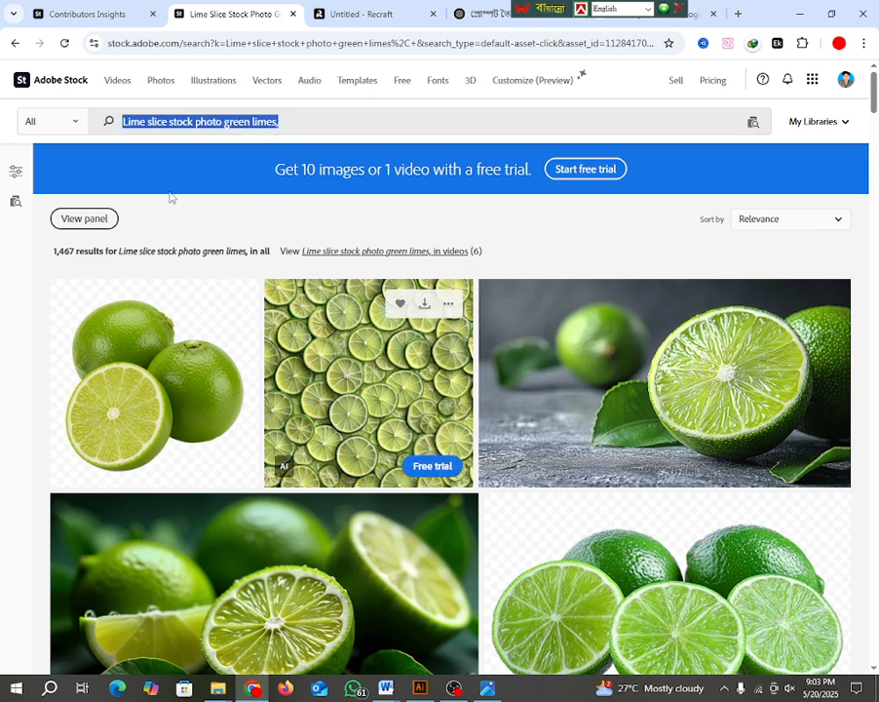
scroll(179, 370, down, 3)
scroll(69, 367, up, 3)
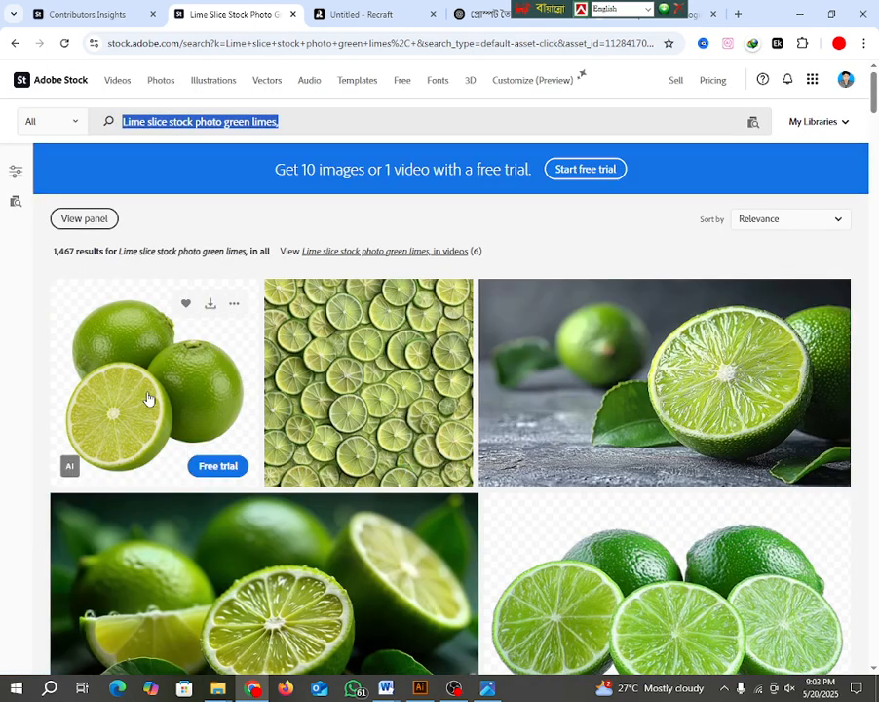
scroll(147, 396, down, 3)
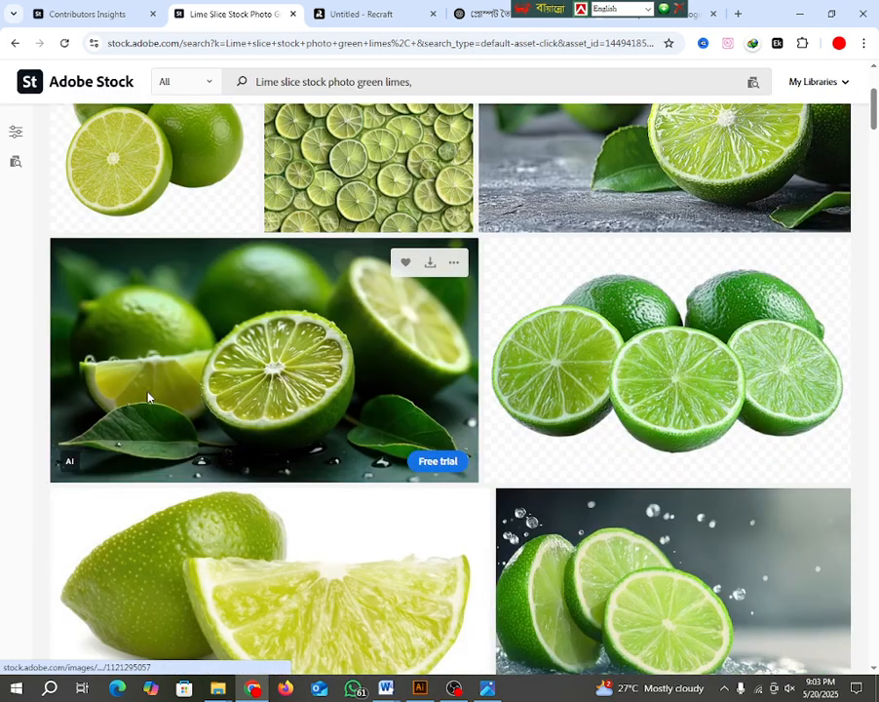
click(148, 397)
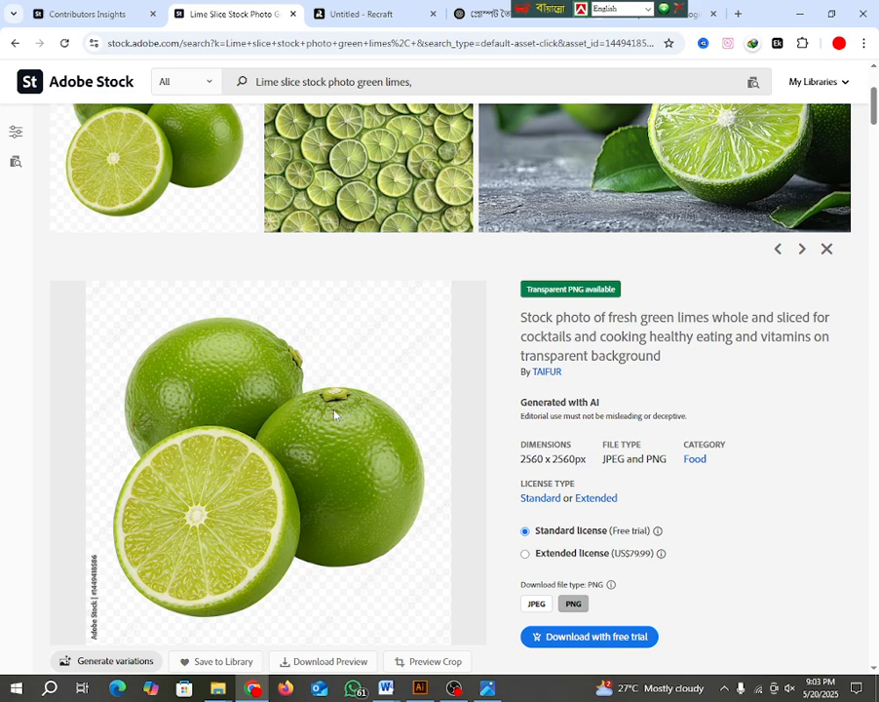
Step: Open the three whole limes image from the same series and move the floating language toolbar off the browser tabs
scroll(332, 414, down, 3)
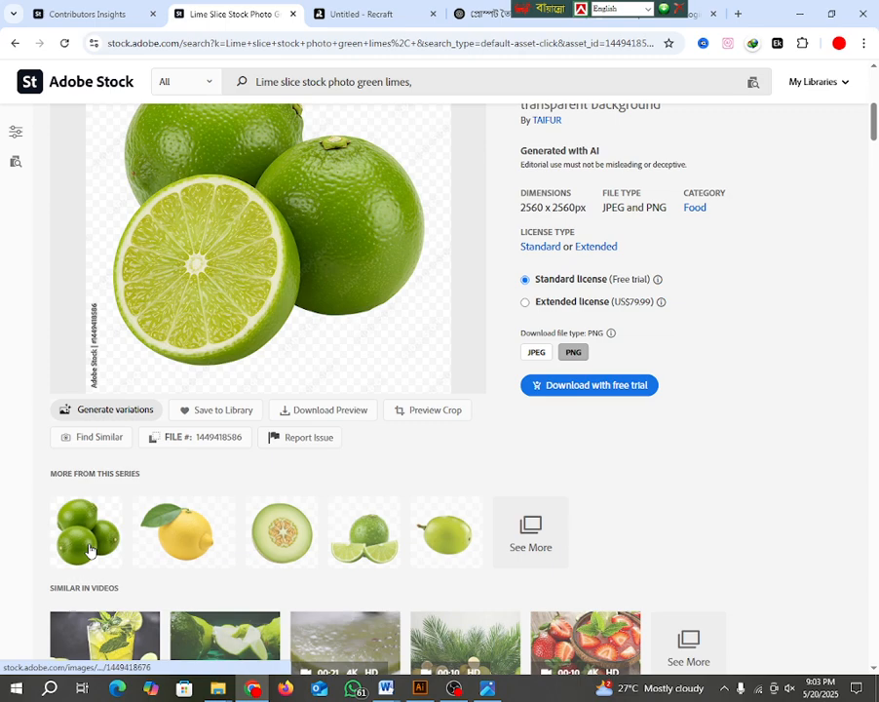
scroll(85, 546, up, 1)
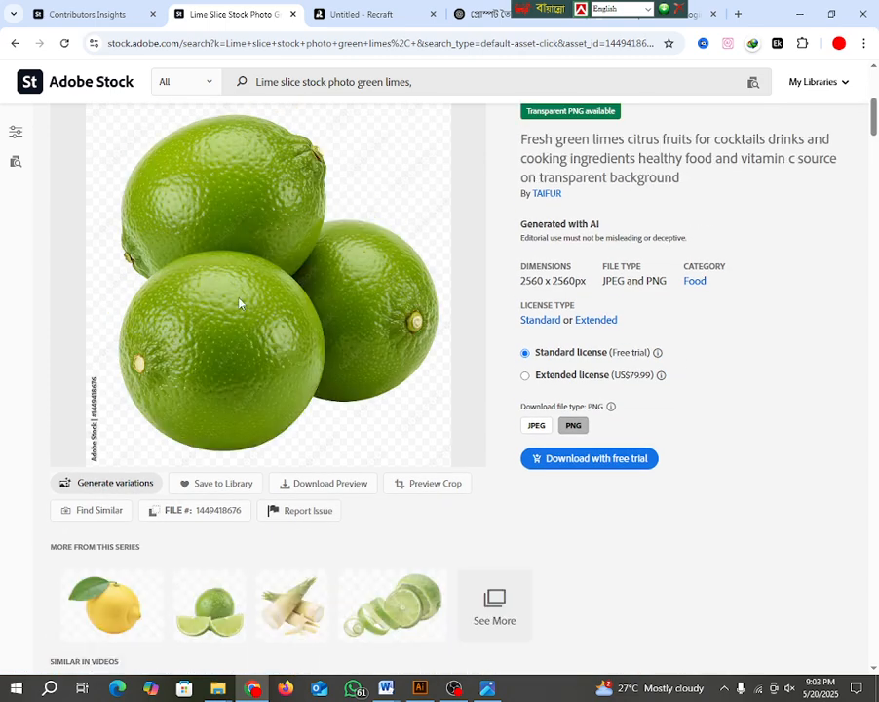
scroll(214, 371, up, 3)
scroll(216, 390, down, 3)
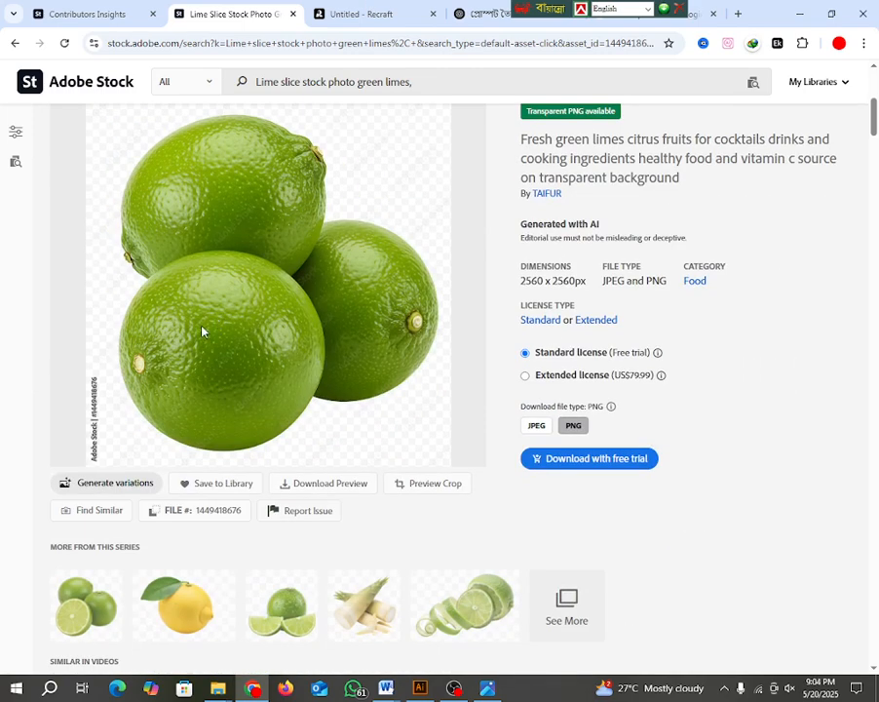
scroll(202, 330, up, 3)
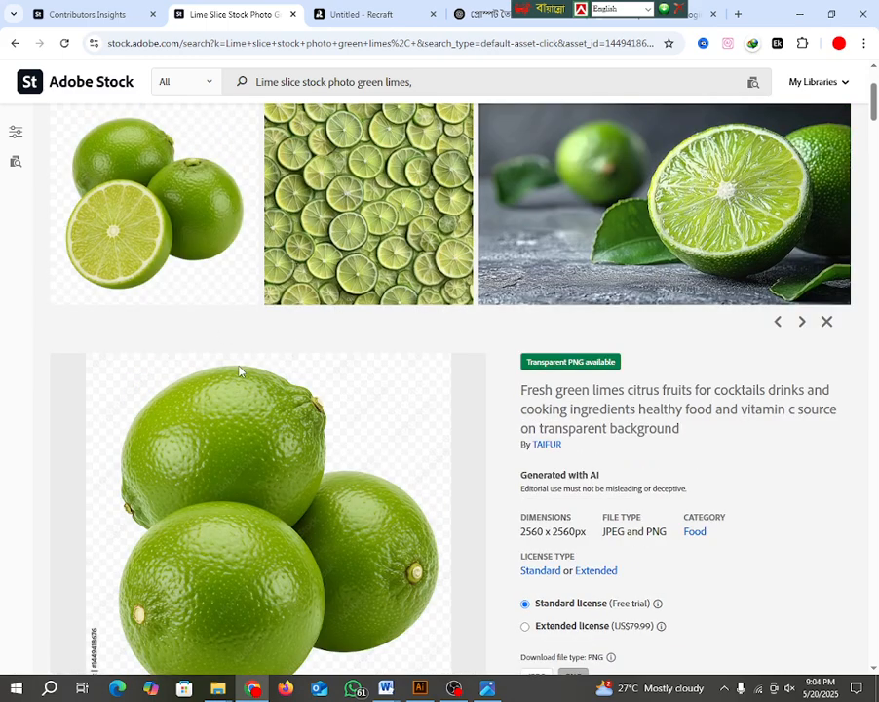
scroll(235, 368, down, 3)
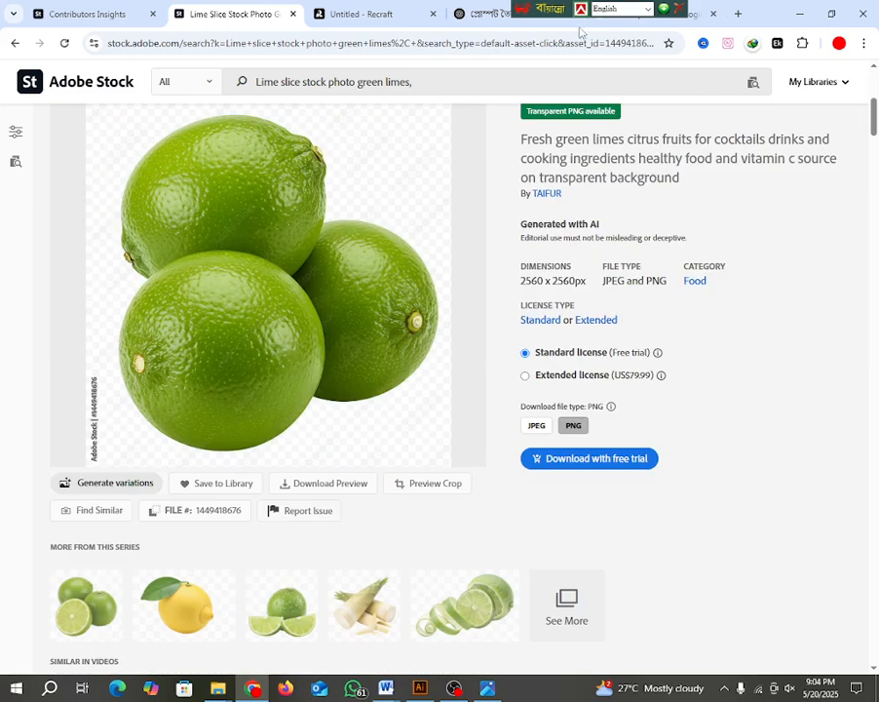
drag(536, 10, 731, 10)
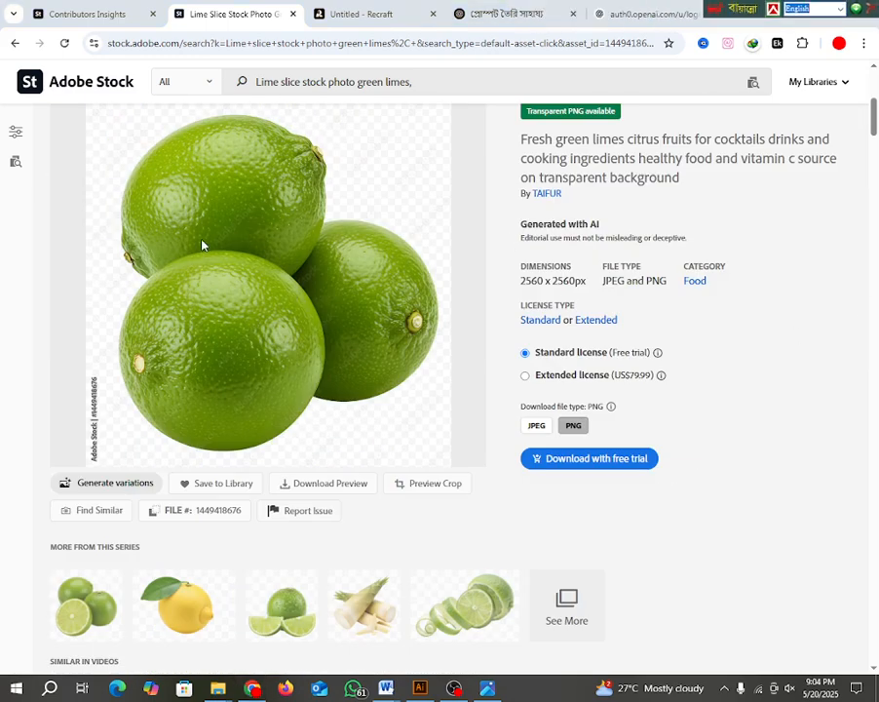
Step: Try to generate a prompt from the three whole limes image with the Image to Prompt extension, and dismiss its result
right_click(229, 224)
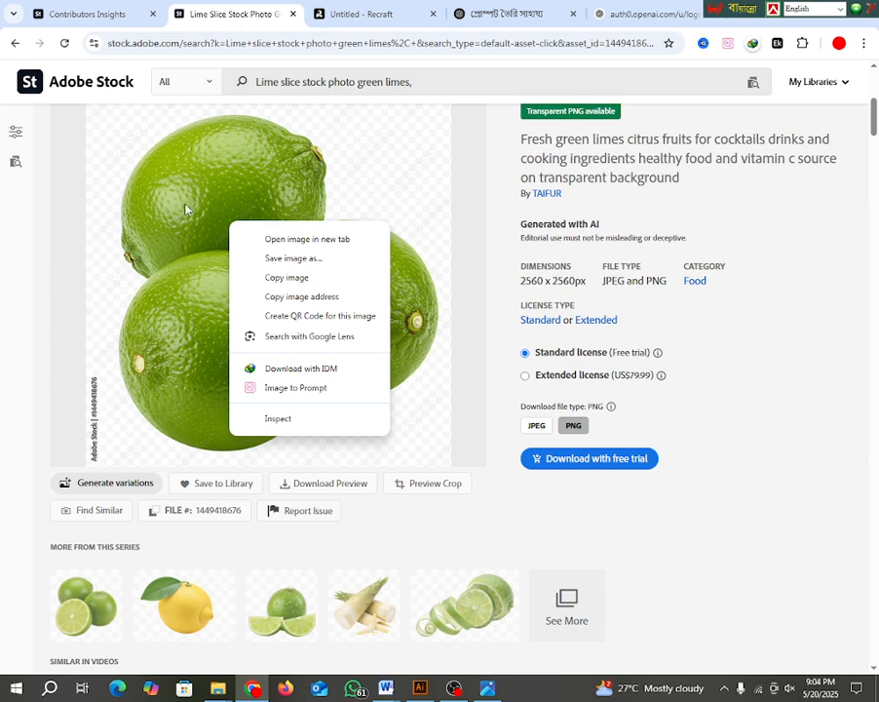
click(268, 388)
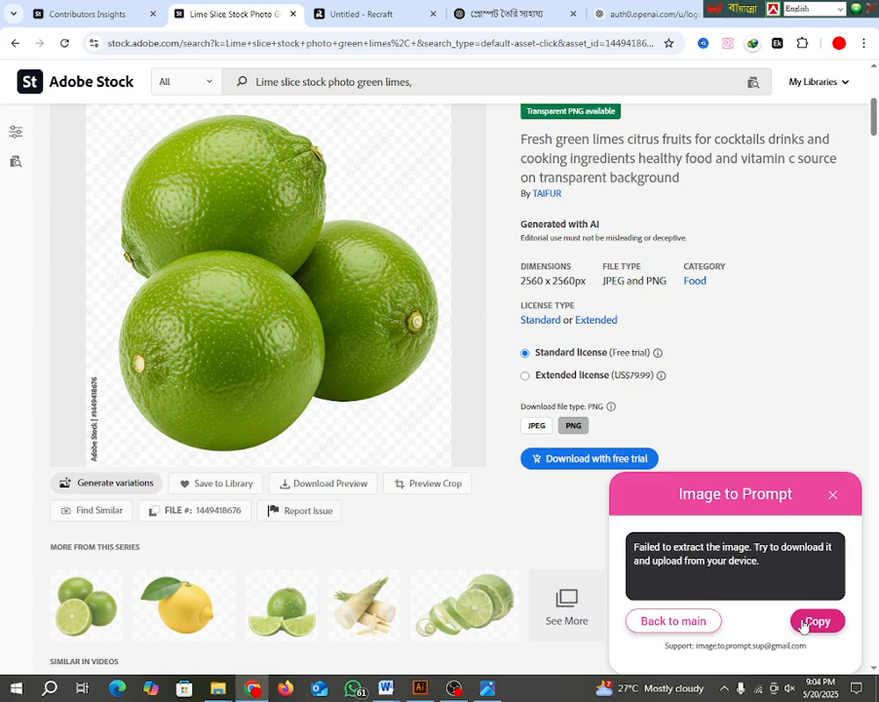
click(834, 494)
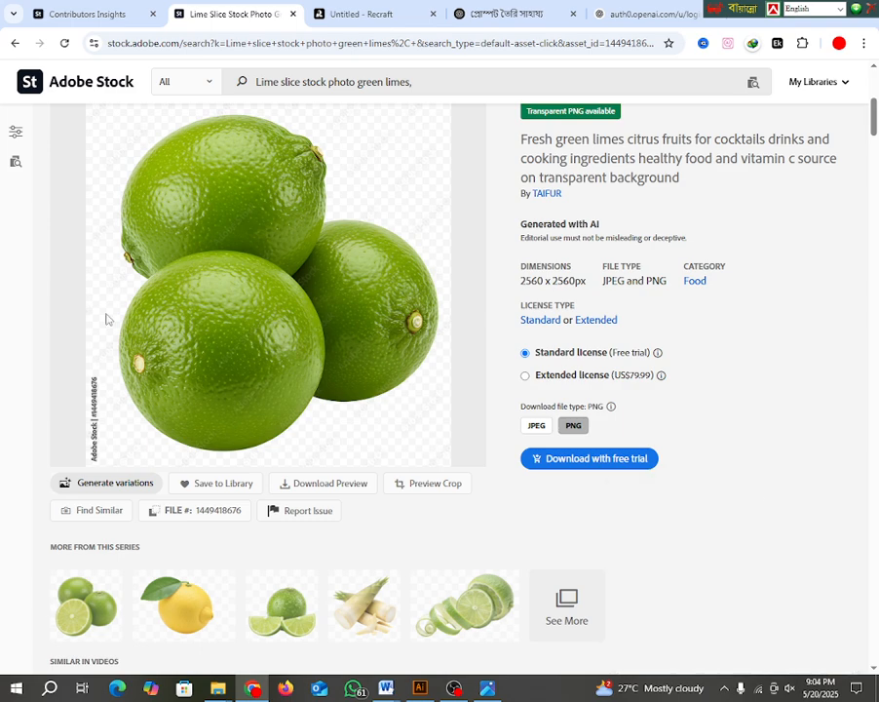
Step: Capture the three whole limes image as an area screenshot and save it to the Desktop as Screenshot_27.png
scroll(121, 308, up, 3)
scroll(186, 387, down, 3)
click(725, 692)
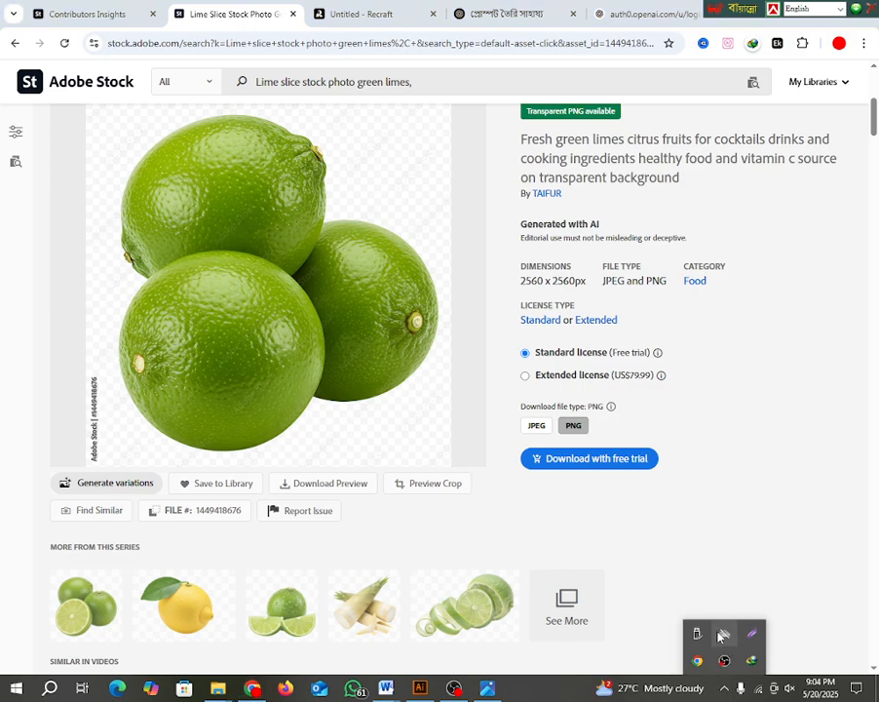
key(Print)
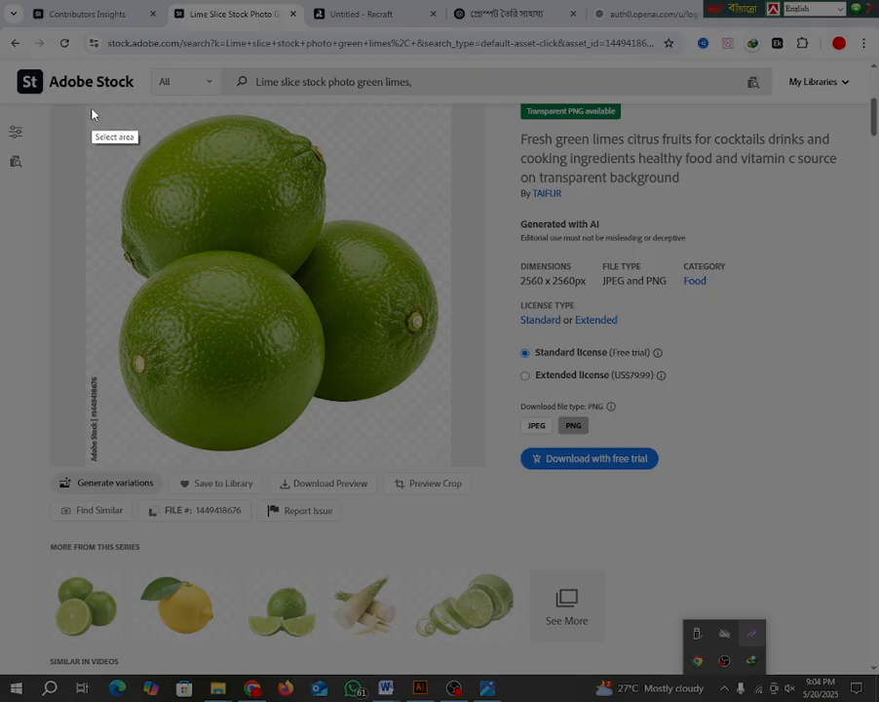
mouse_move(91, 109)
mouse_down()
mouse_move(323, 294)
mouse_move(423, 398)
mouse_move(453, 448)
mouse_move(450, 468)
mouse_up()
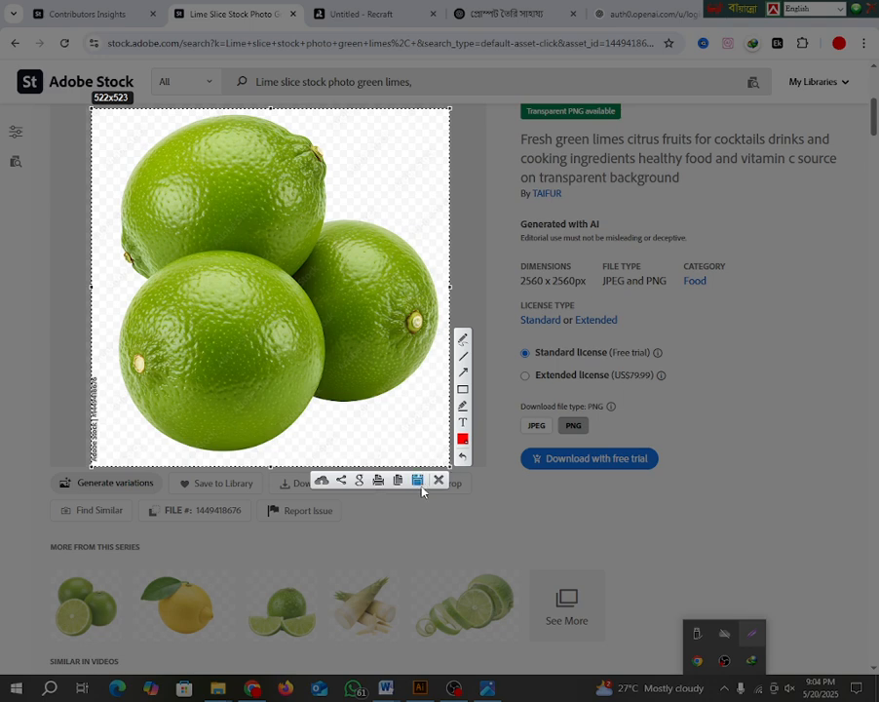
click(417, 480)
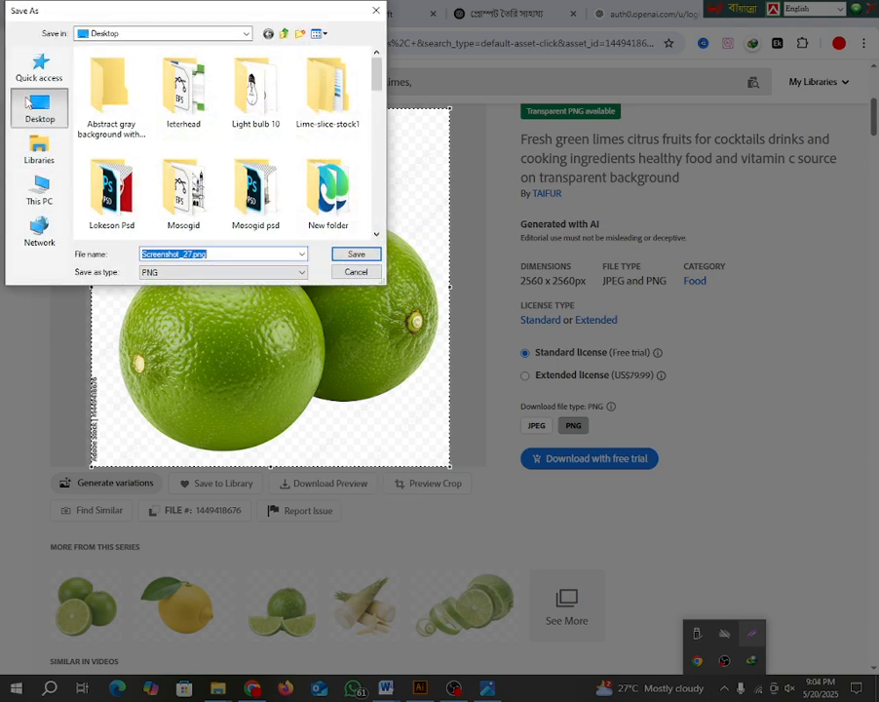
click(39, 105)
click(357, 254)
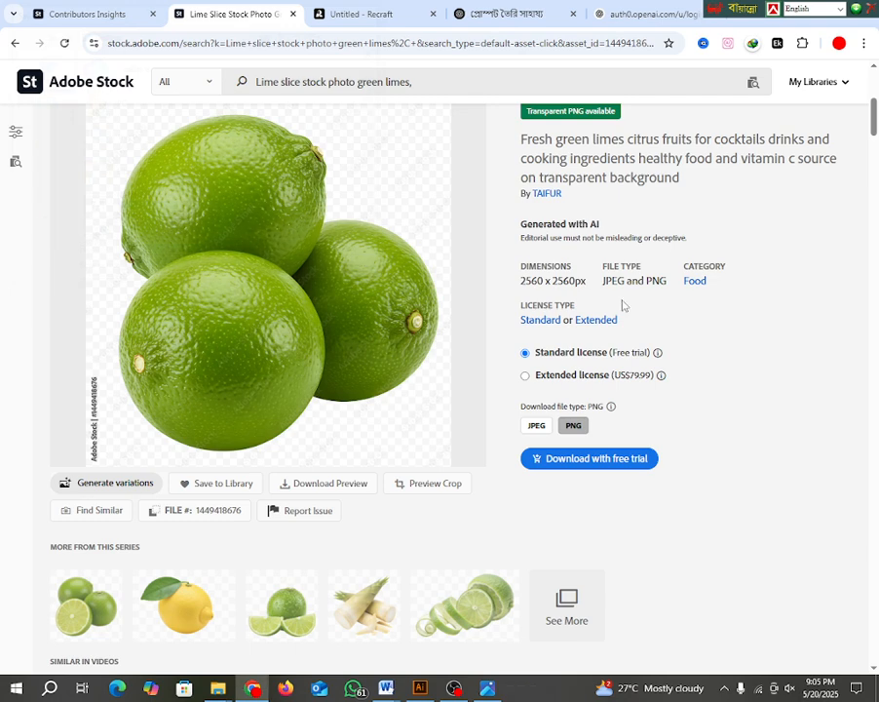
Step: Switch to the existing ChatGPT conversation and view its uploaded lime slice image enlarged
click(502, 20)
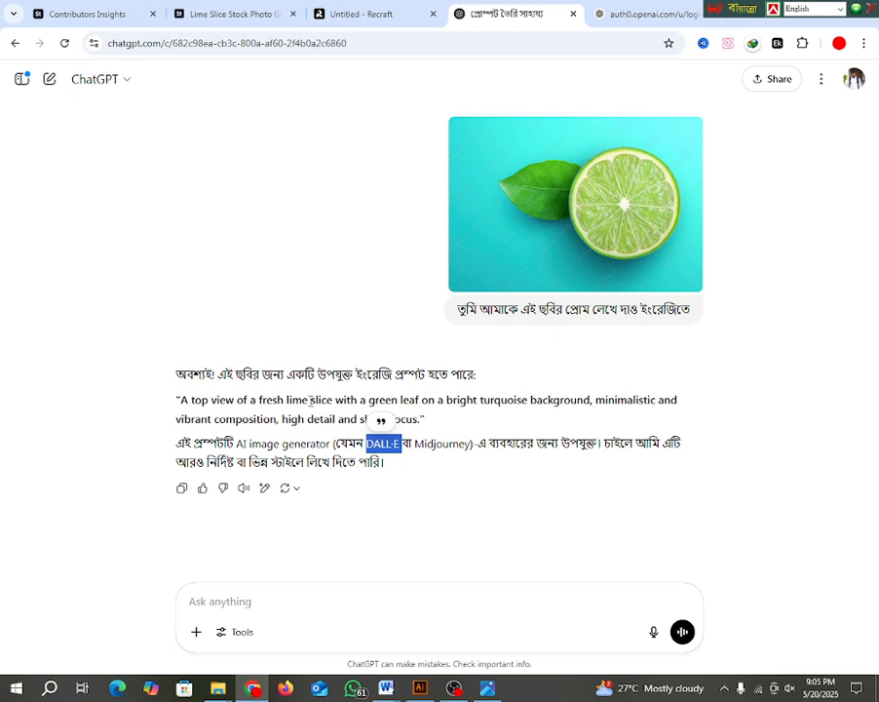
click(488, 245)
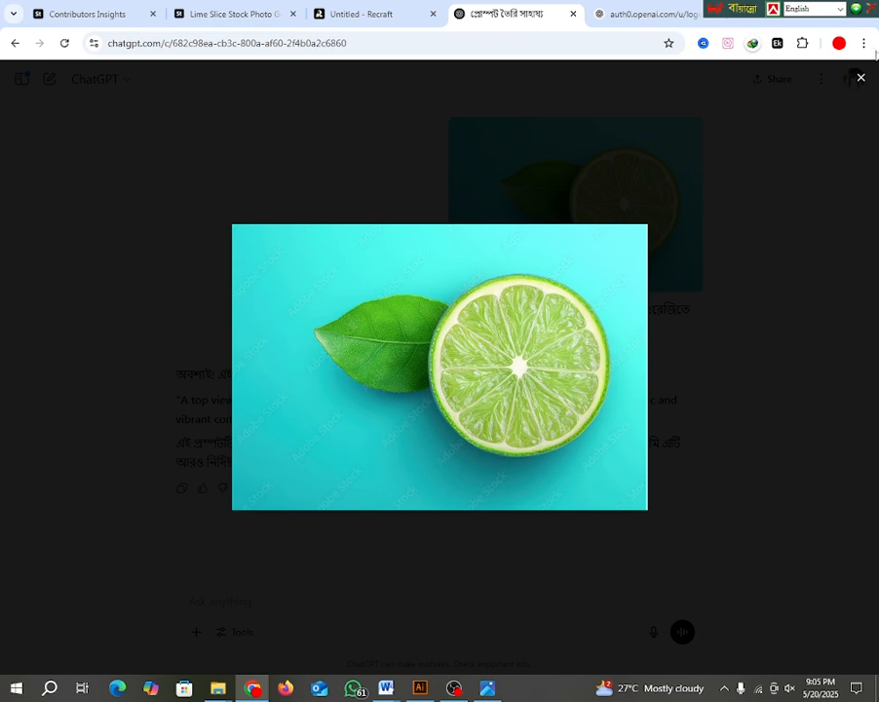
click(862, 78)
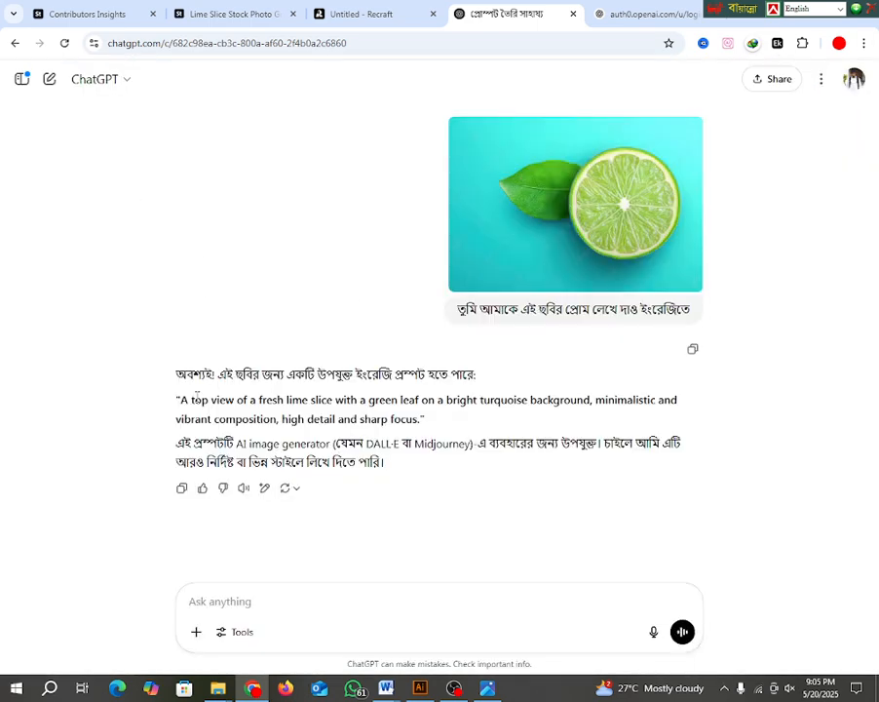
click(133, 49)
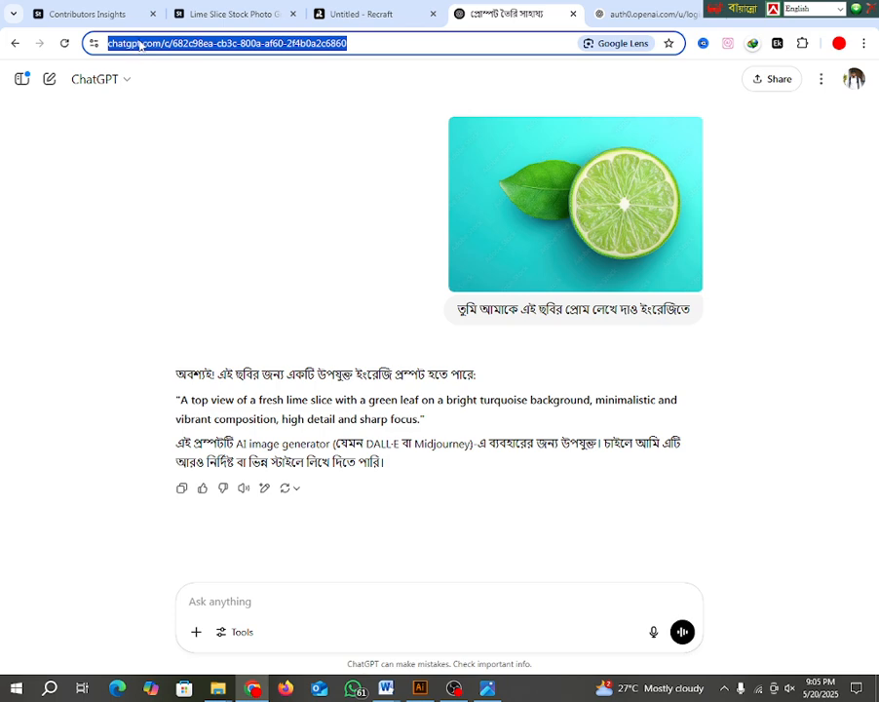
Step: Close the OpenAI login page and search Google for chatgpt in a new tab
click(612, 13)
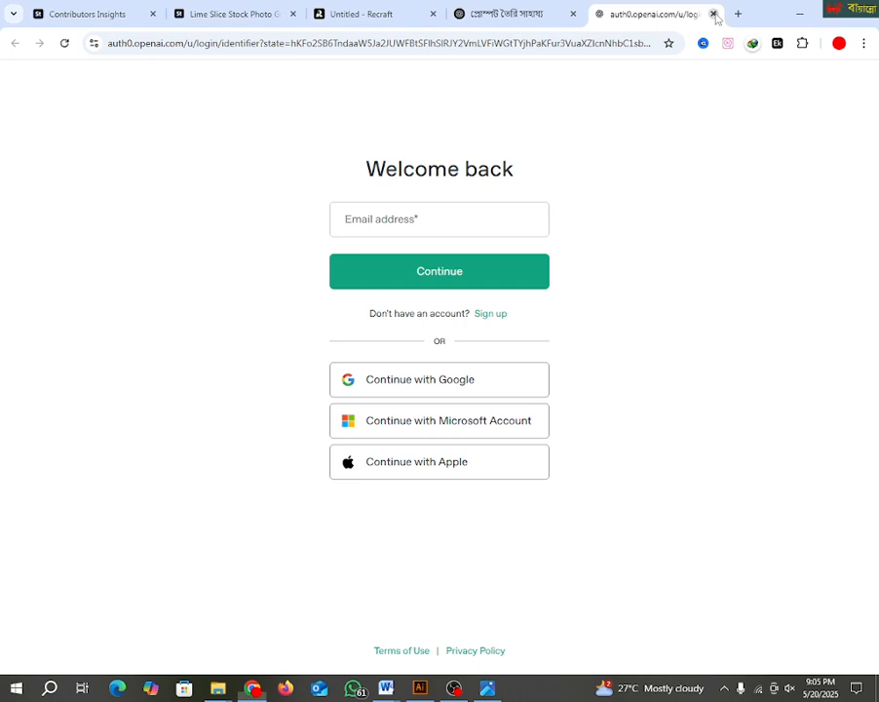
click(710, 14)
click(691, 14)
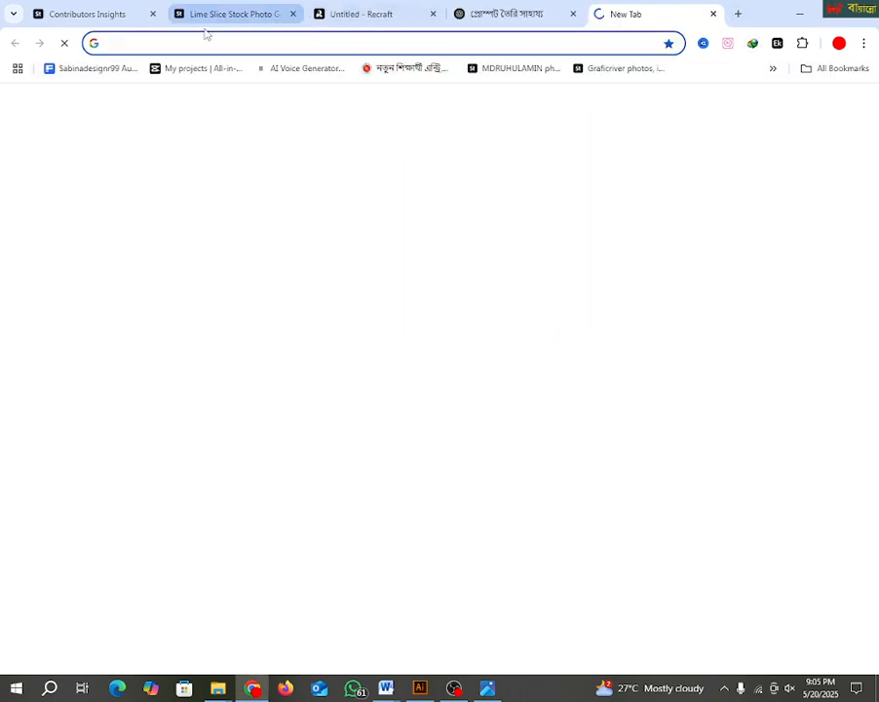
click(138, 44)
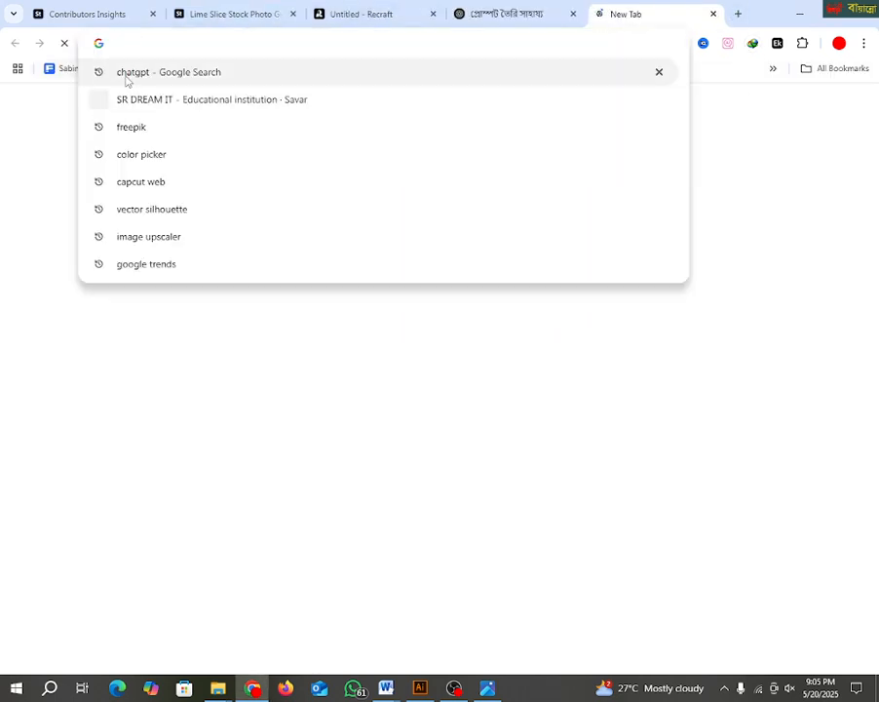
click(126, 78)
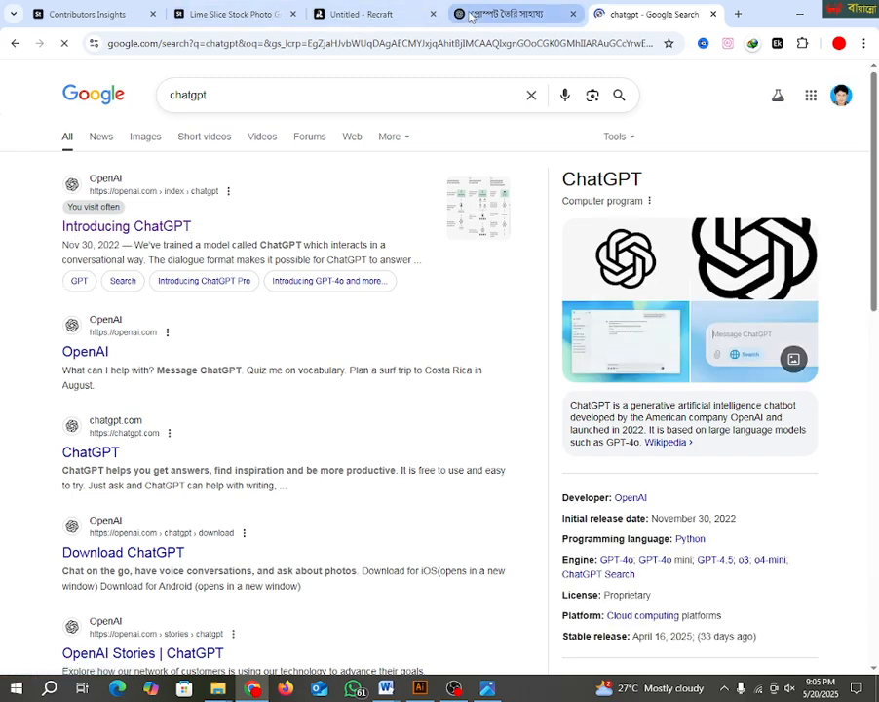
Step: Return to the existing ChatGPT conversation and attach Screenshot_27.png from the Desktop to a new message
click(469, 17)
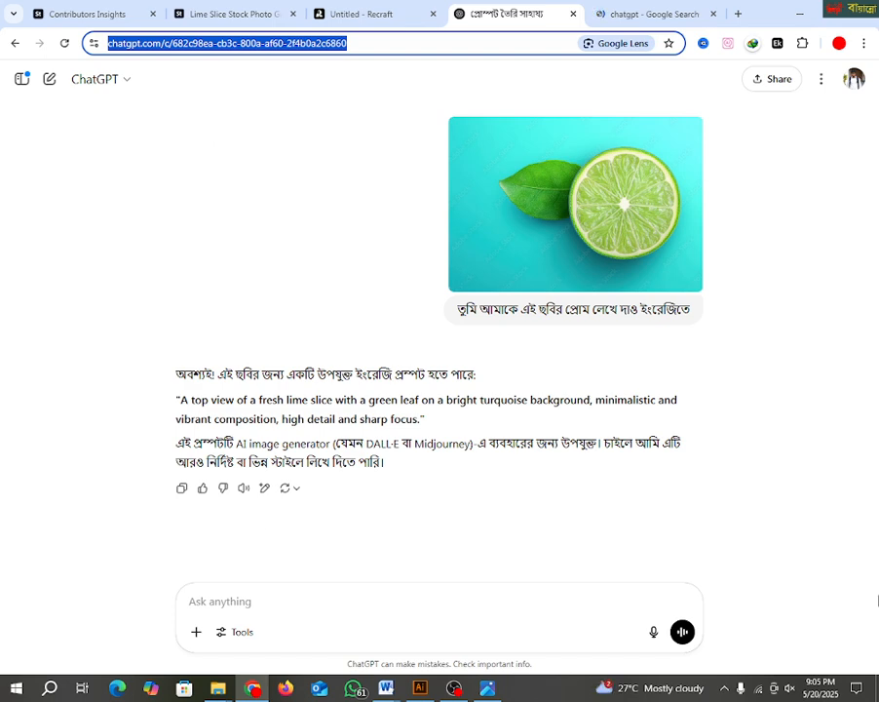
click(205, 607)
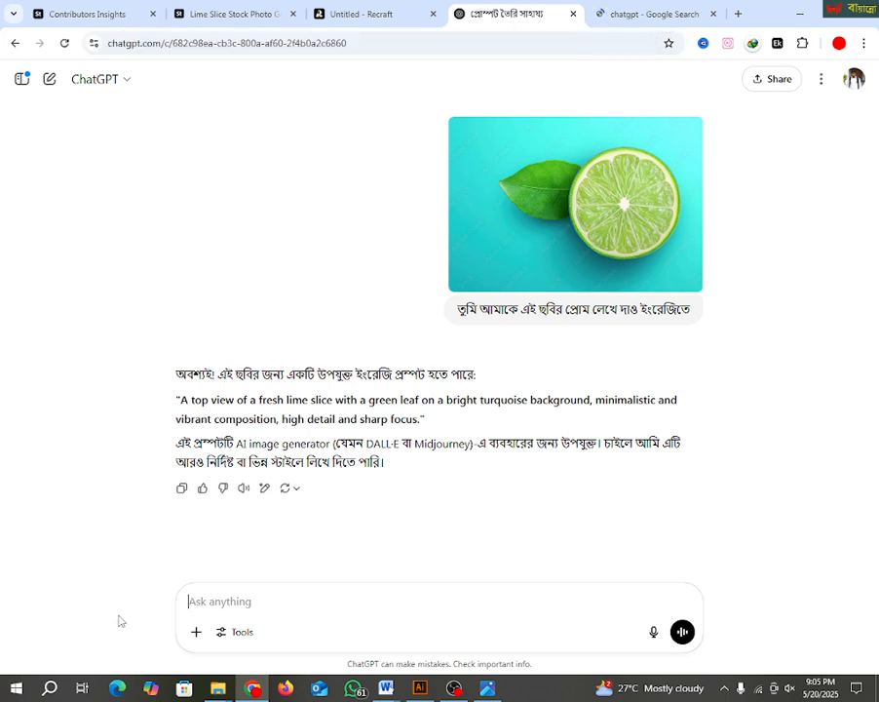
click(196, 632)
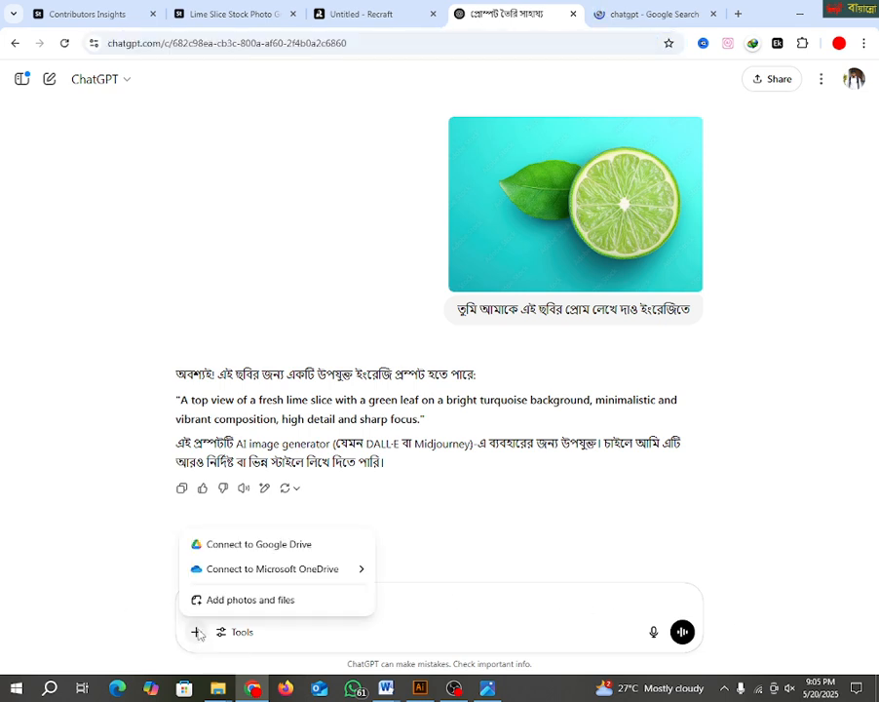
click(250, 602)
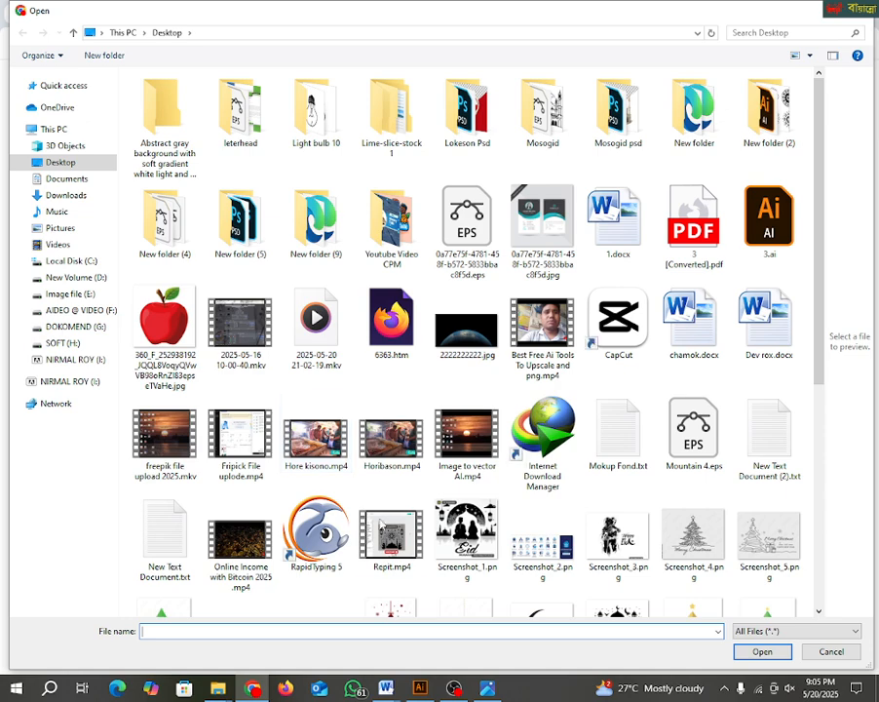
scroll(468, 342, down, 5)
click(392, 475)
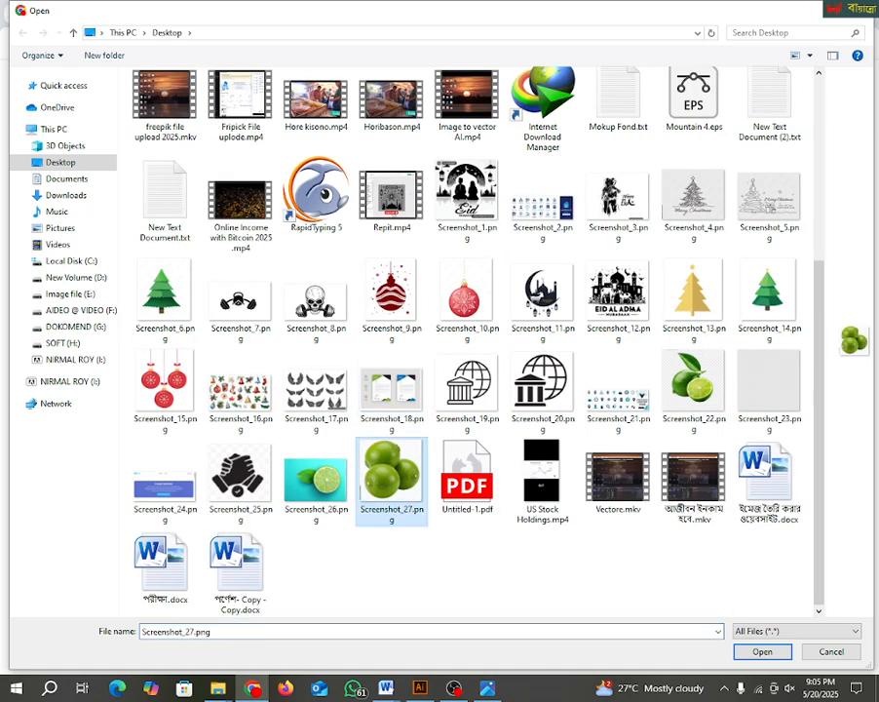
click(762, 651)
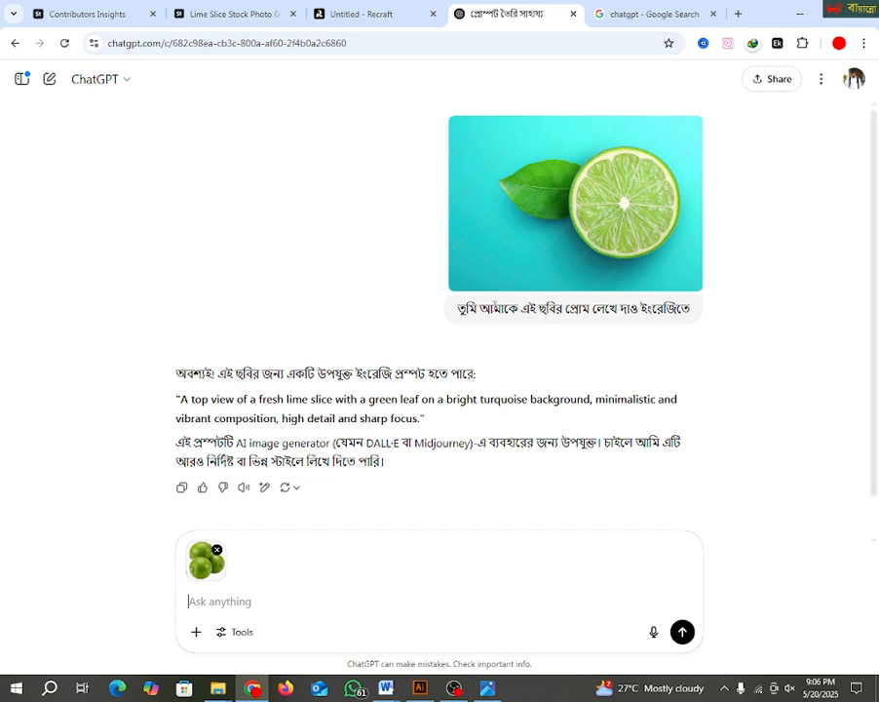
Step: Copy the earlier request "তুমি আমাকে এই ছবির প্রোম লেখে দাও ইংরেজিতে" into the message box and send it with the three limes image
drag(462, 310, 694, 319)
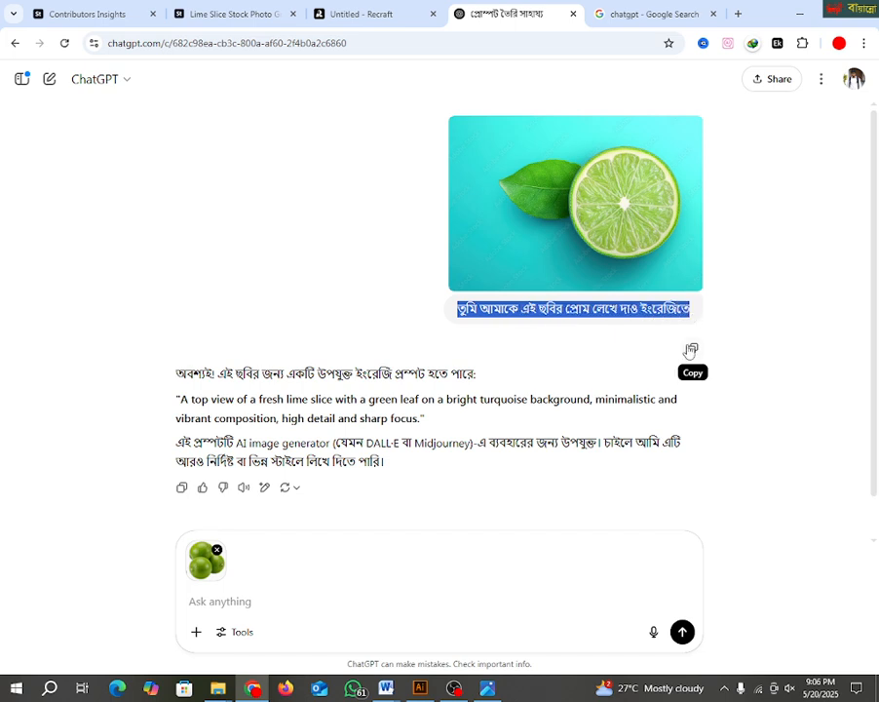
right_click(607, 312)
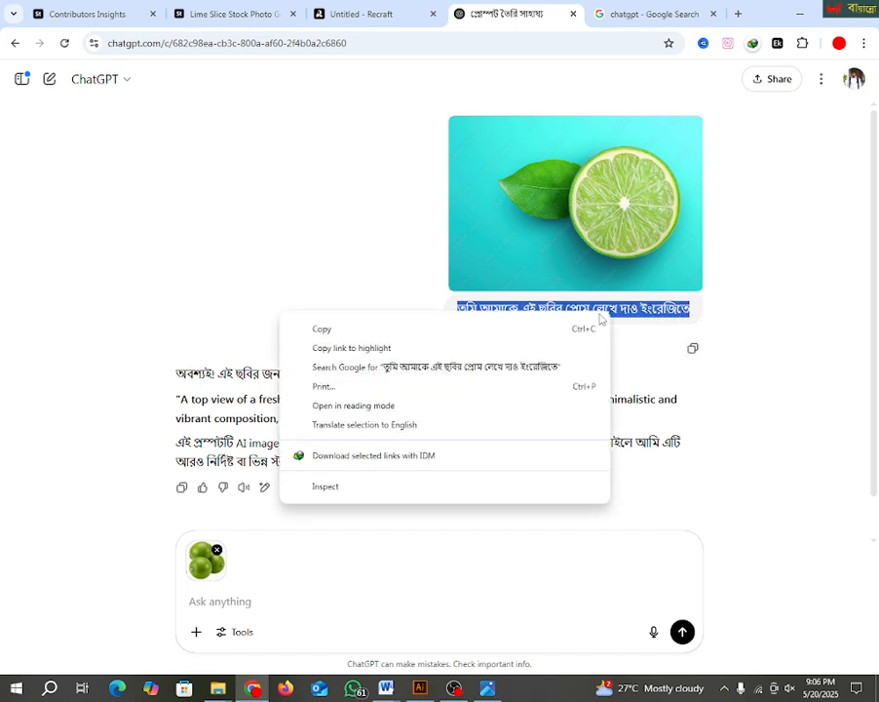
click(343, 330)
click(200, 600)
right_click(217, 601)
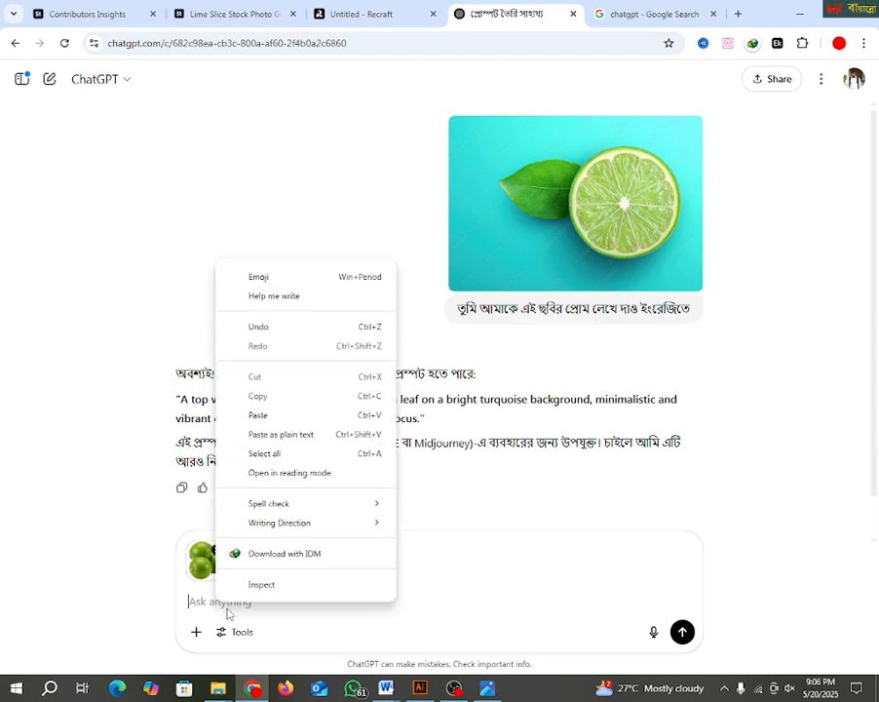
click(256, 431)
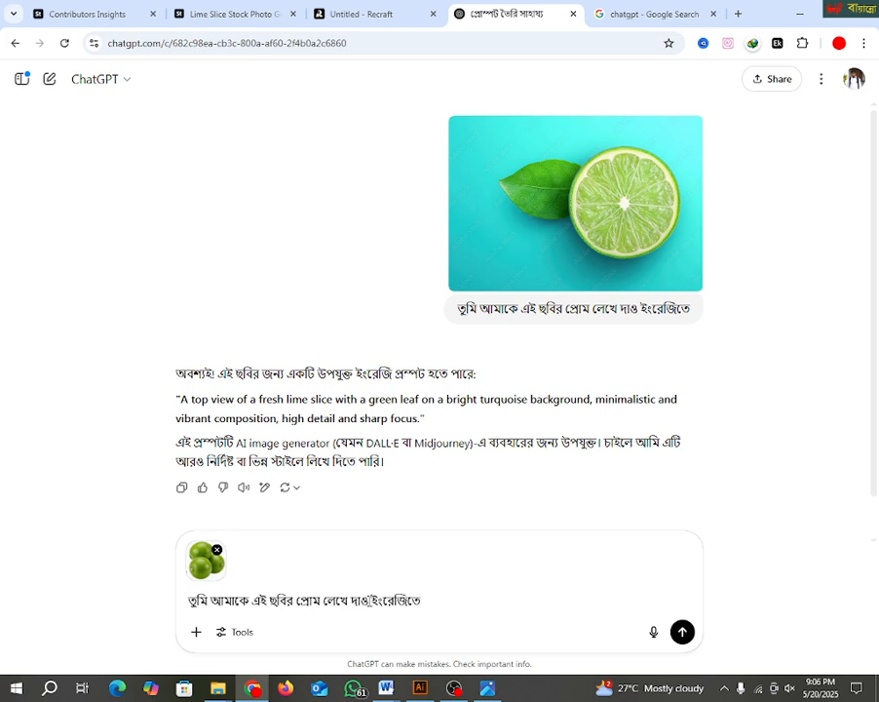
drag(422, 601, 182, 598)
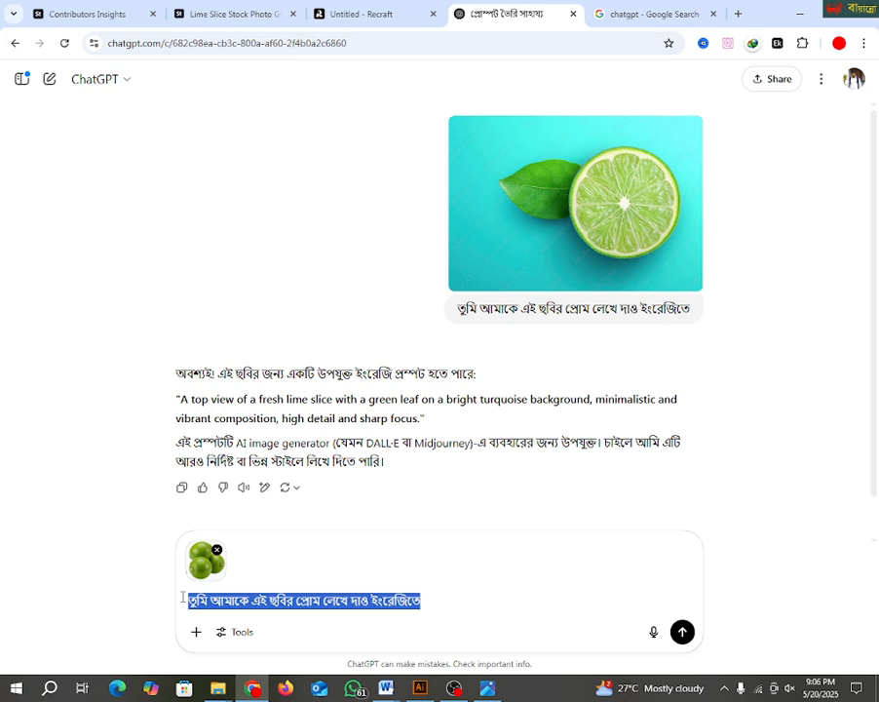
click(682, 630)
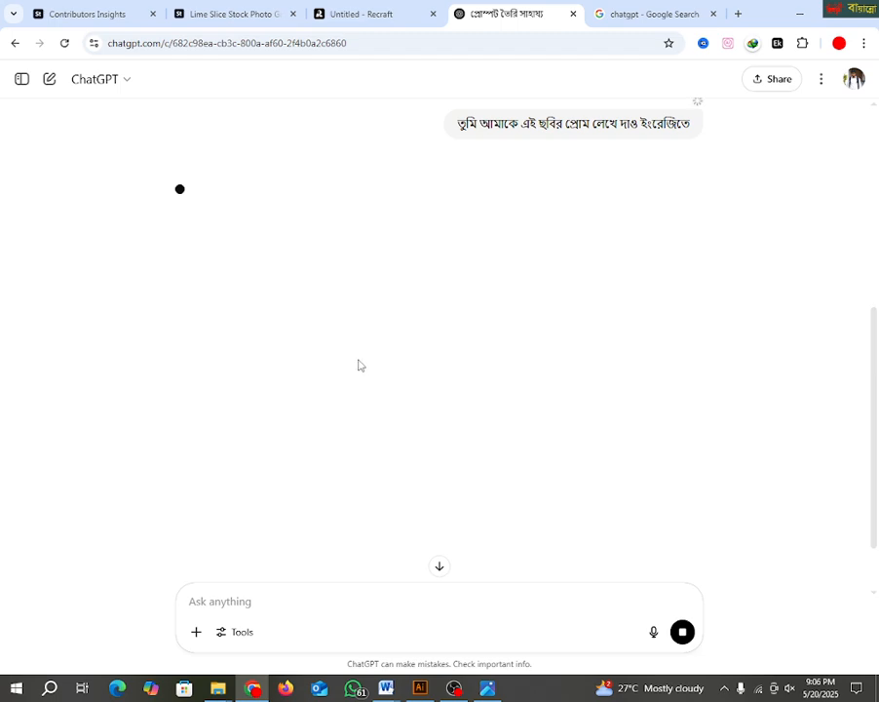
Step: Retry the request for the three limes image and check the conversation for a response
scroll(357, 366, up, 3)
scroll(373, 357, down, 4)
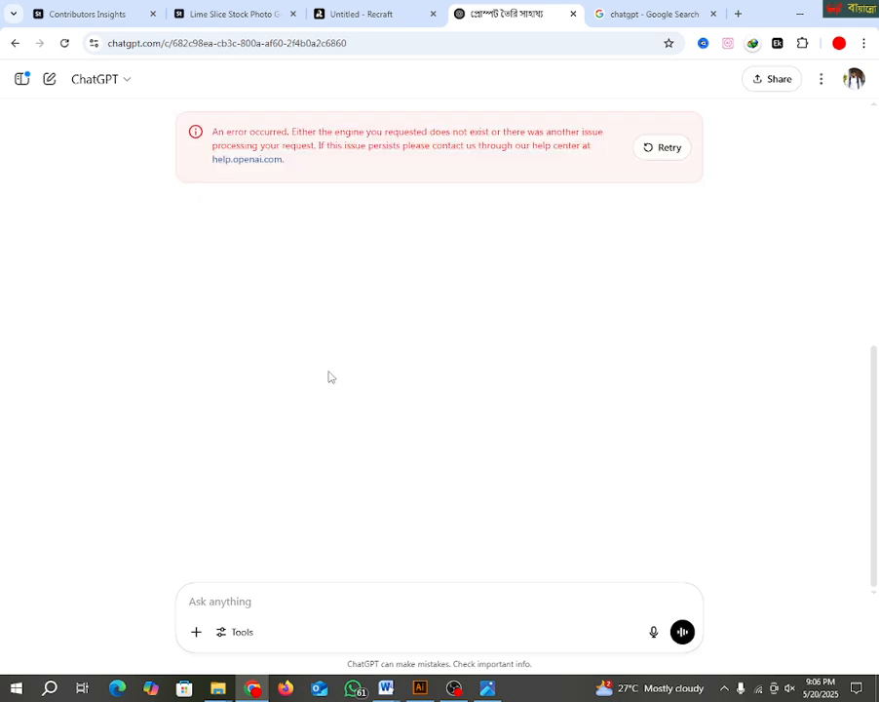
click(667, 148)
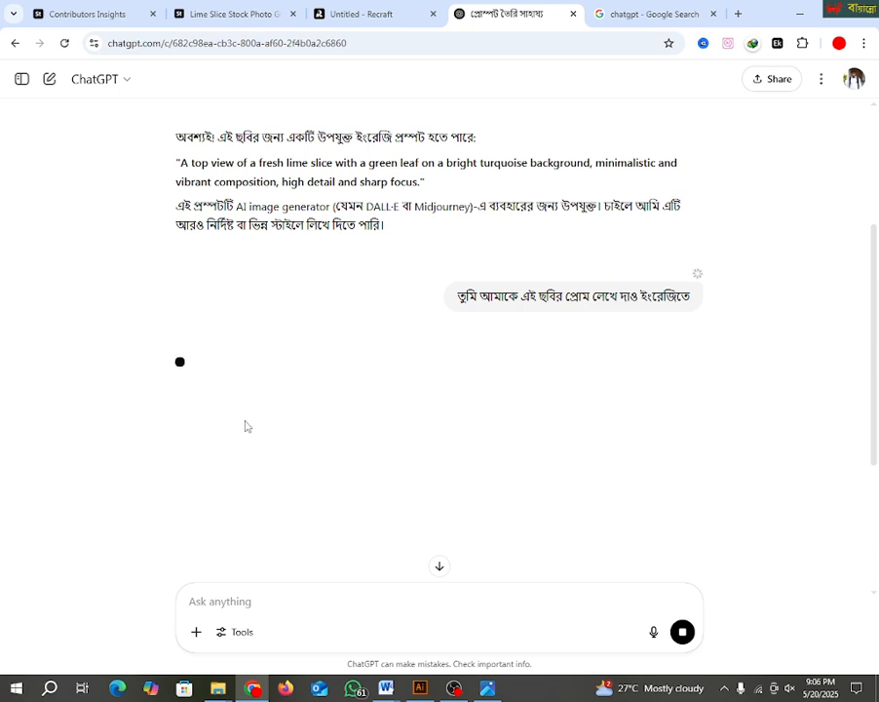
scroll(431, 363, up, 3)
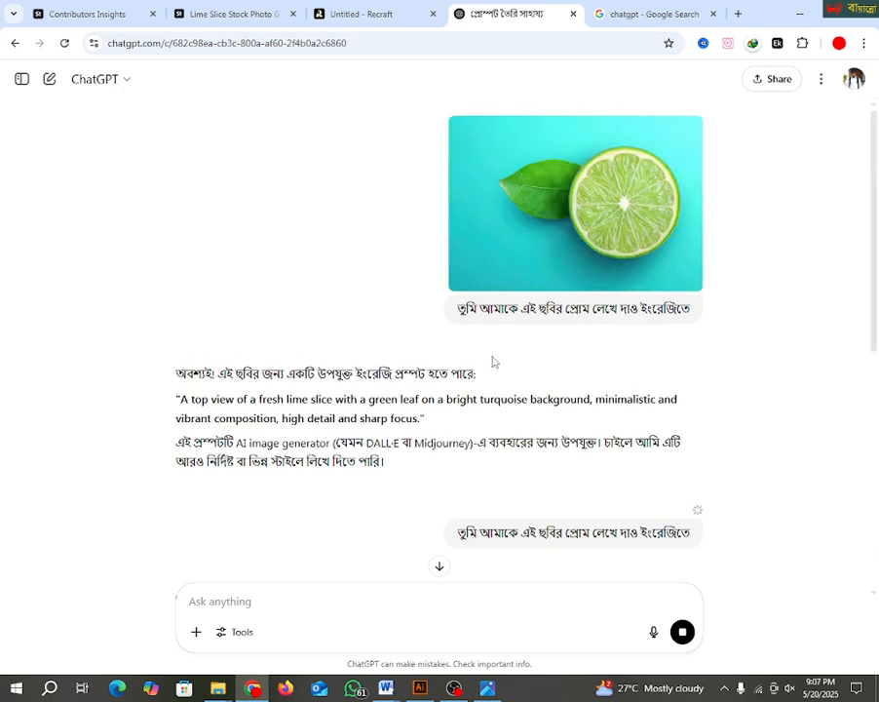
scroll(308, 398, down, 3)
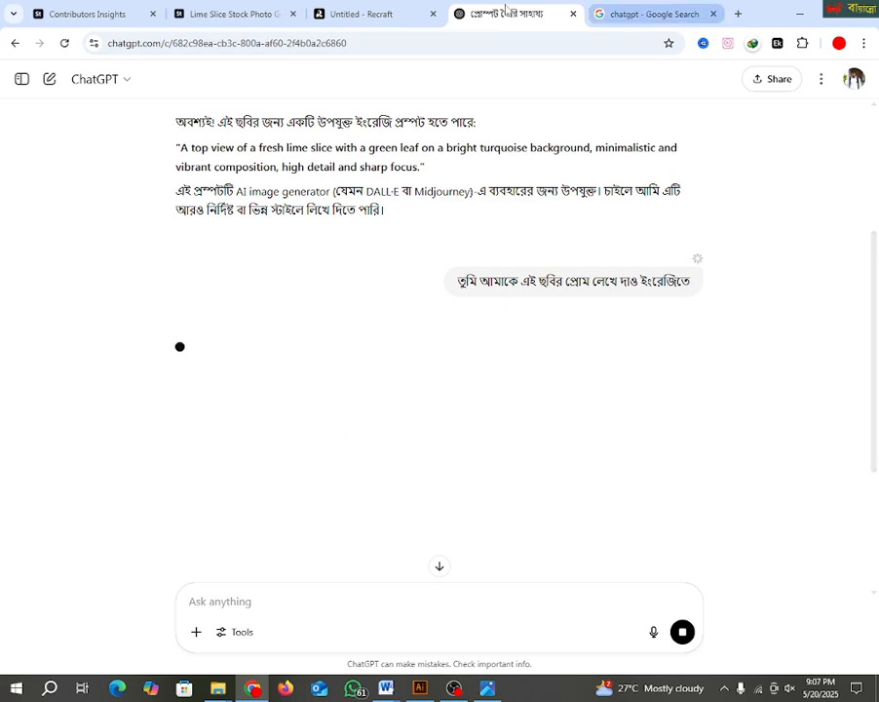
Step: Switch to the Adobe Stock page and try to generate a prompt from Screenshot_22.png with the Image to Prompt extension
click(226, 14)
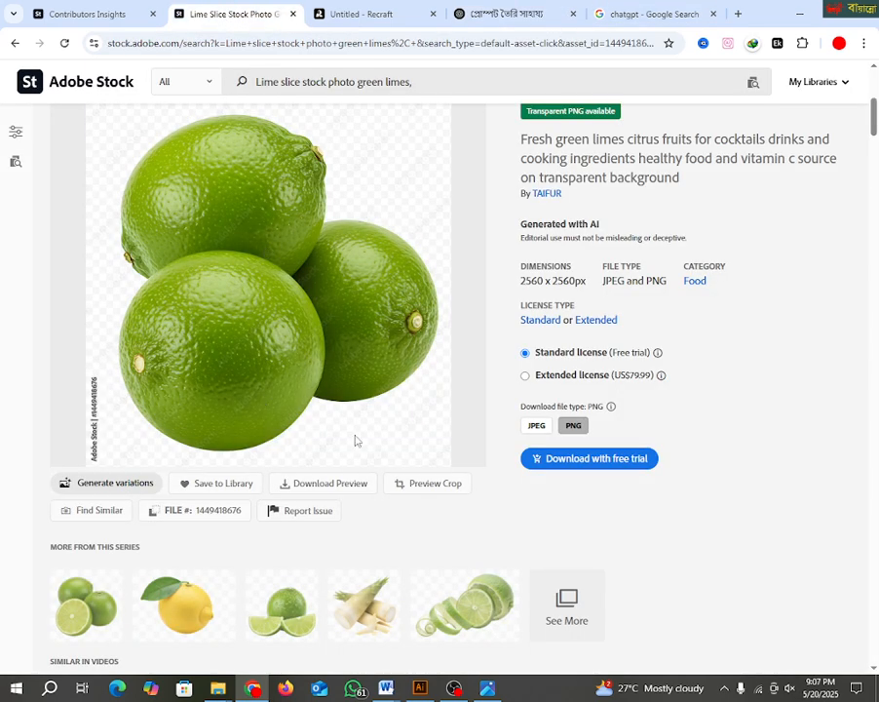
scroll(355, 440, down, 3)
scroll(183, 398, up, 7)
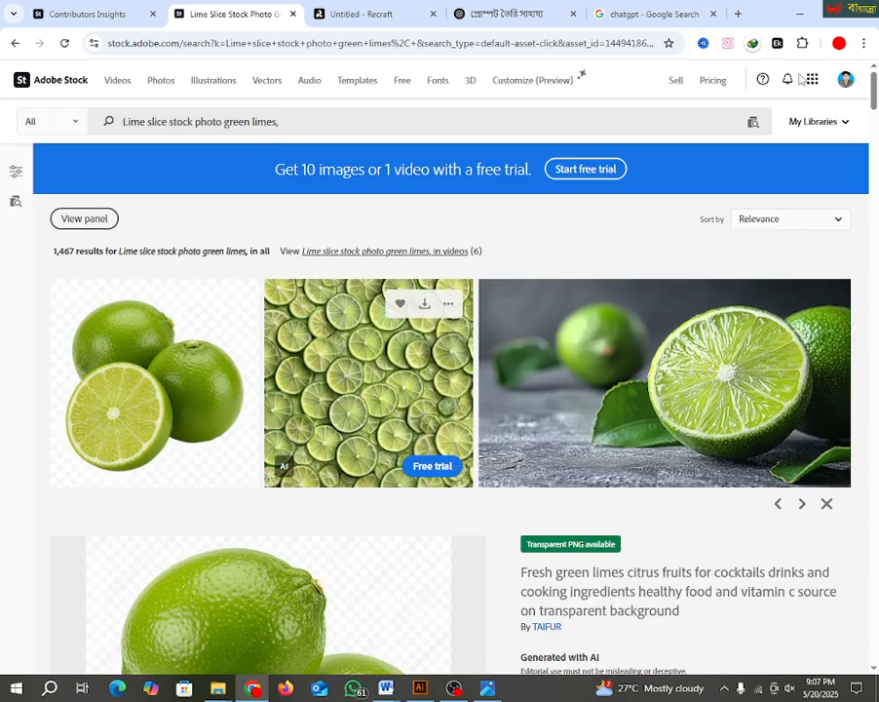
click(727, 43)
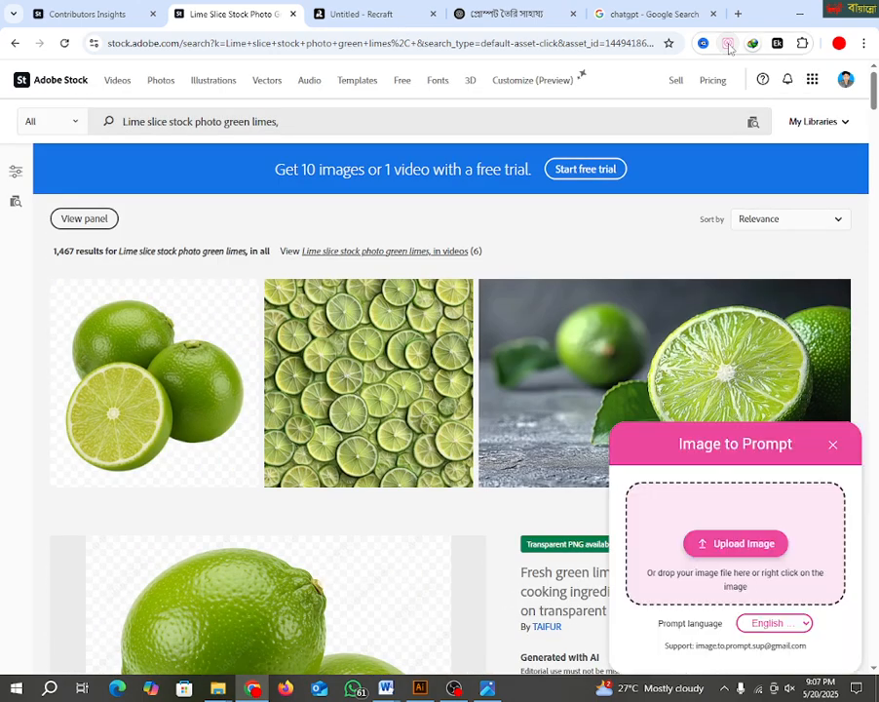
click(732, 544)
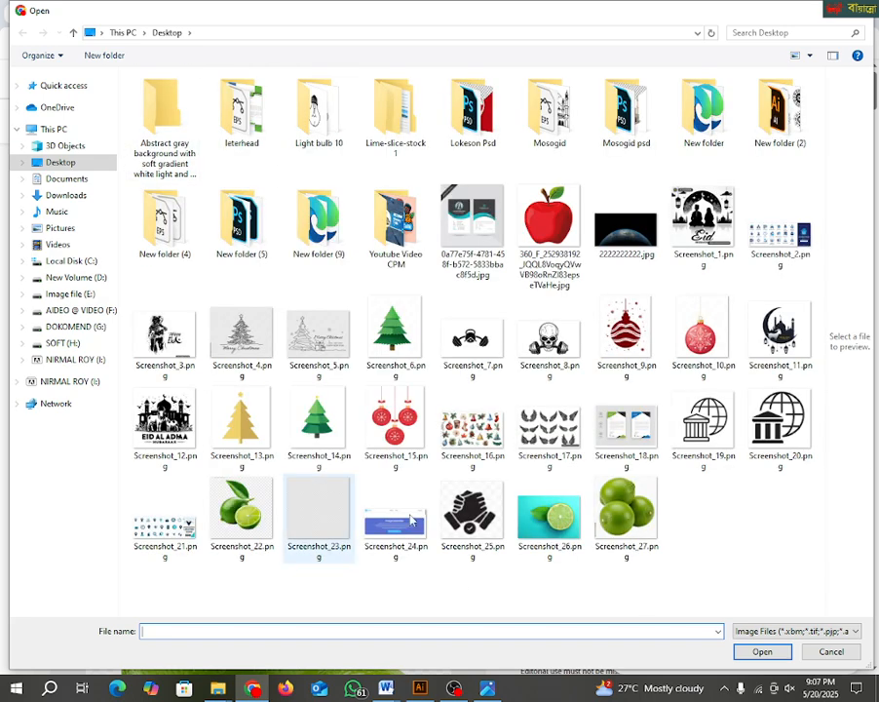
click(242, 509)
key(Return)
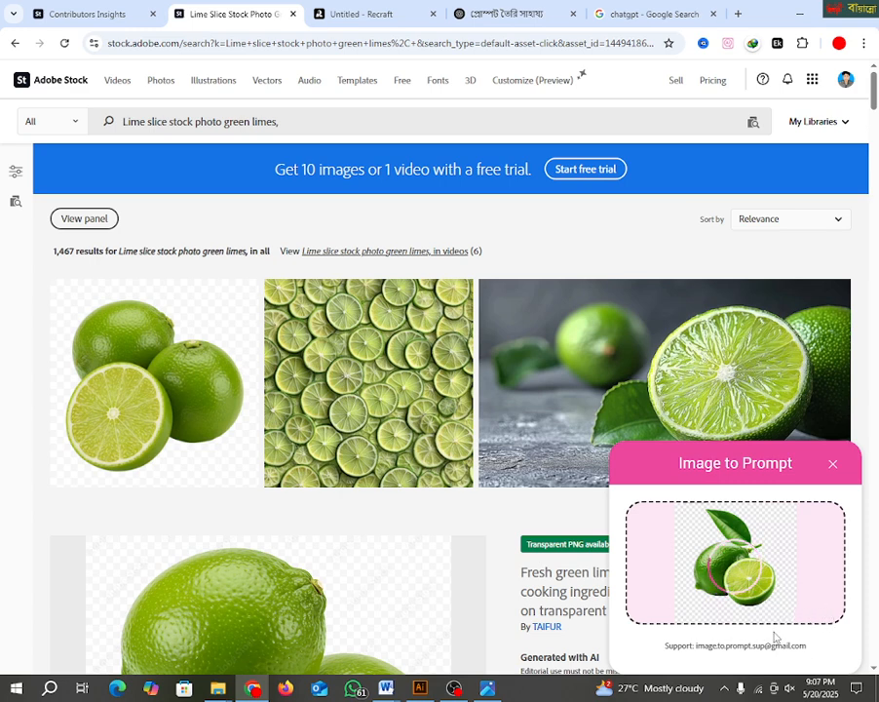
Step: Return to the ChatGPT conversation, retry the three limes request once more, and reload the page
click(511, 14)
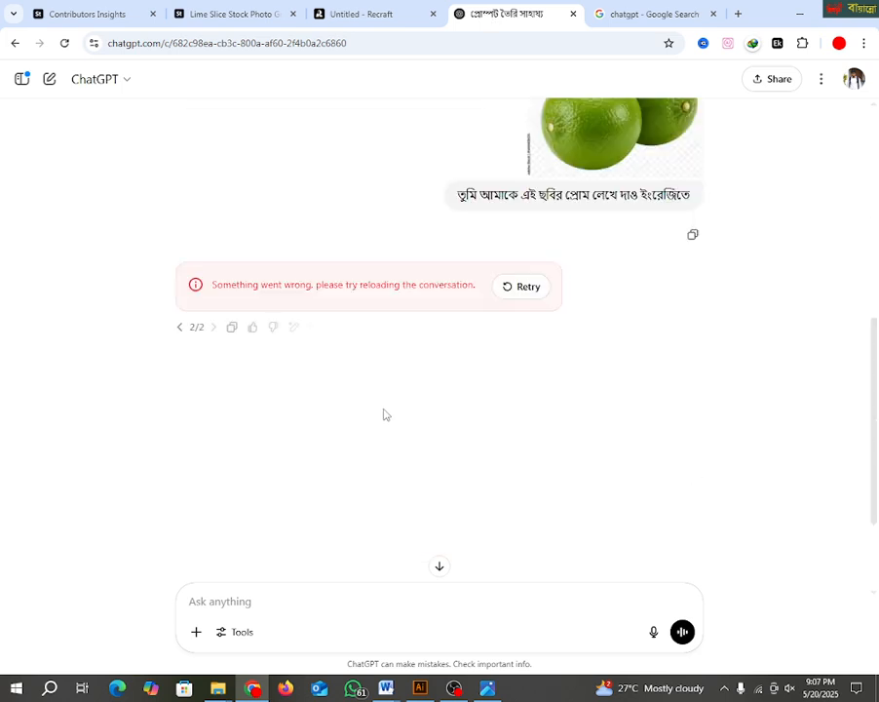
click(507, 292)
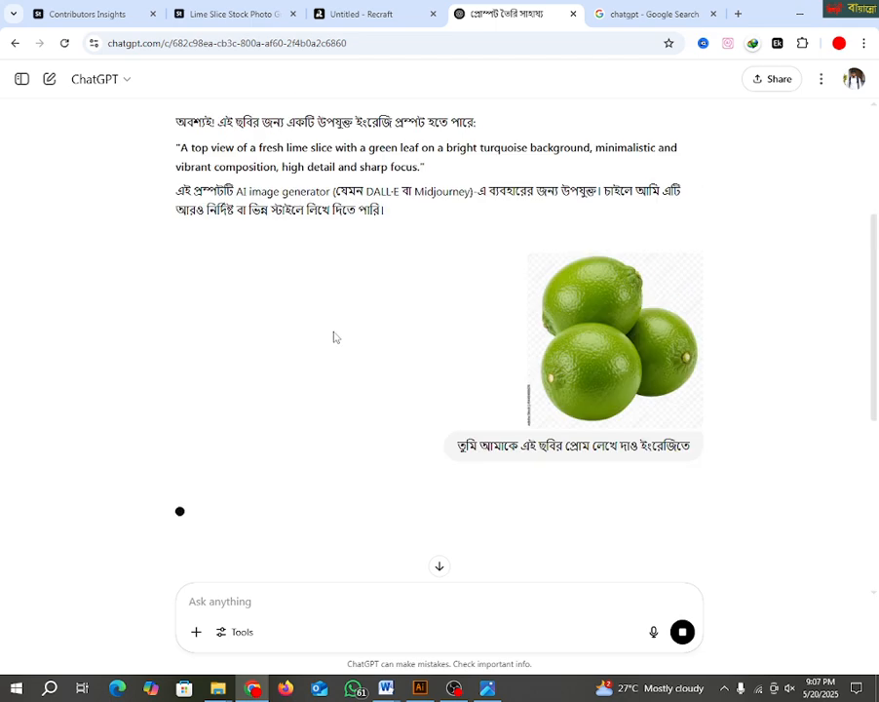
click(64, 42)
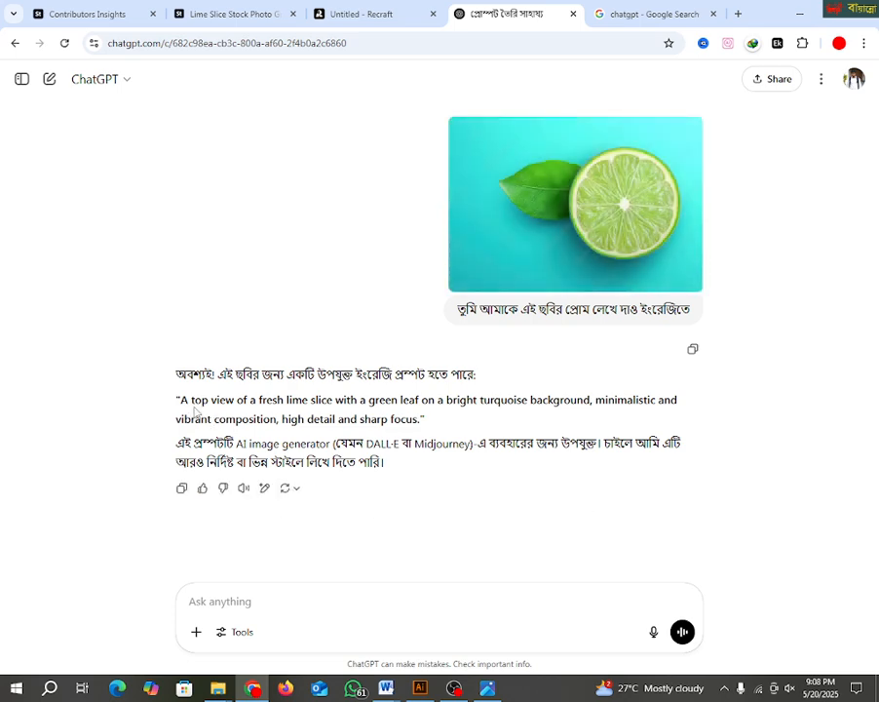
Step: Copy the English prompt describing the lime slice on a turquoise background from the earlier answer
drag(180, 400, 414, 420)
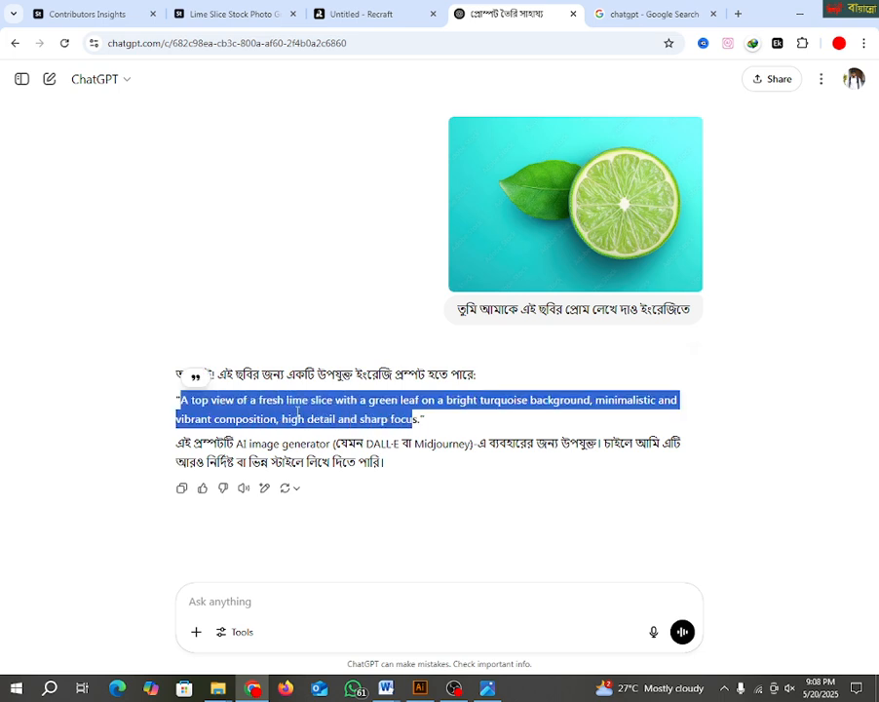
right_click(296, 415)
click(345, 431)
Step: Attach Screenshot_27.png, the three whole limes image, from the Desktop to a new message
click(196, 632)
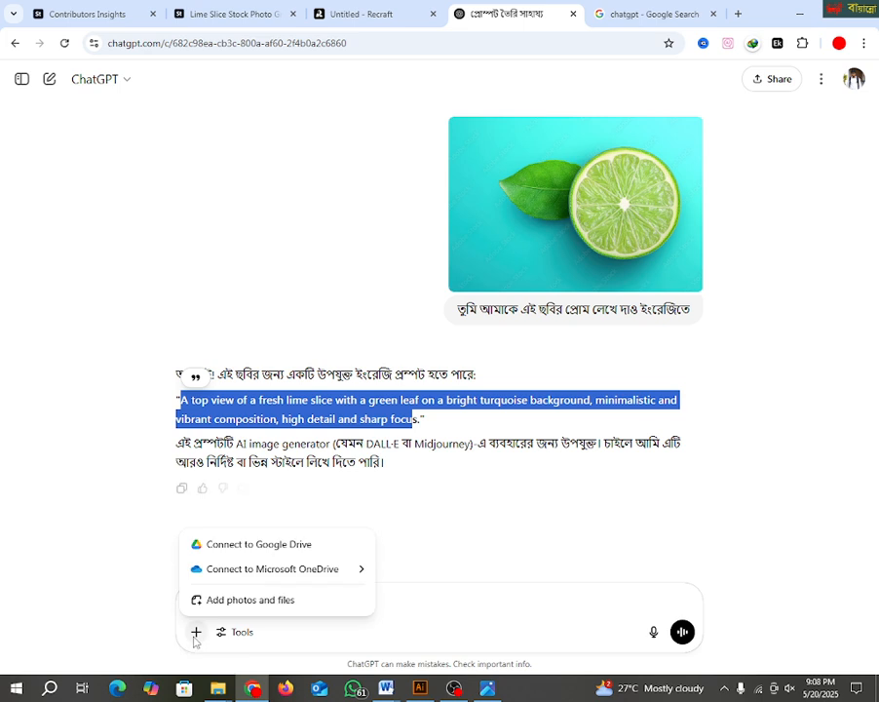
click(247, 599)
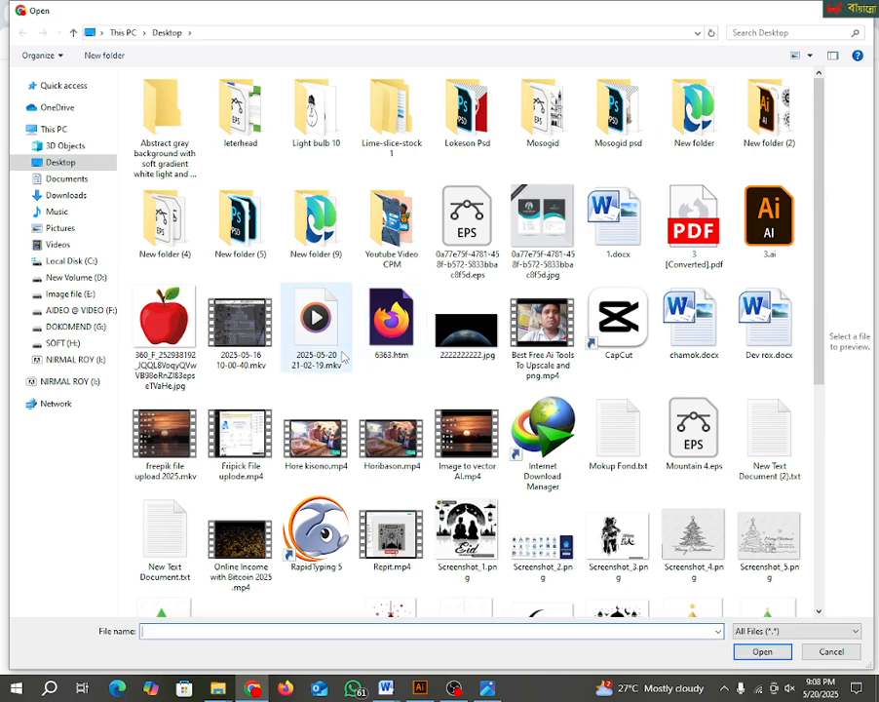
scroll(368, 498, down, 5)
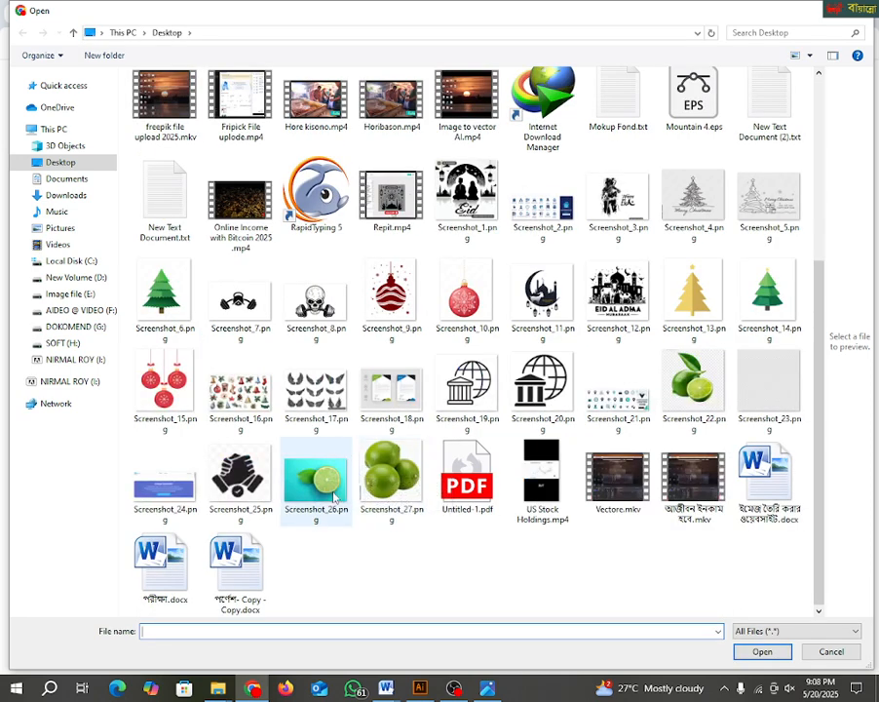
click(692, 385)
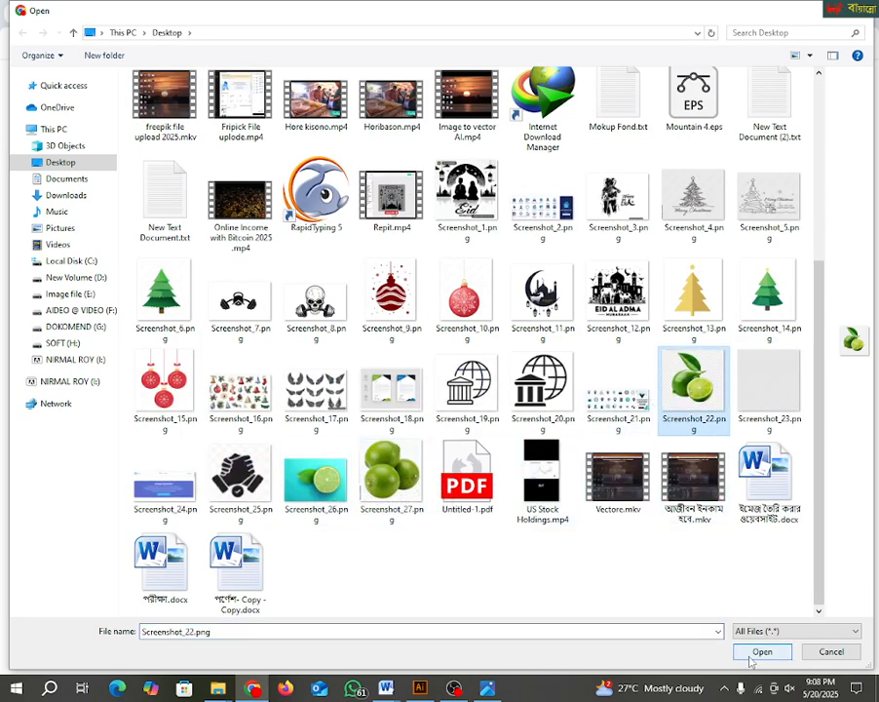
click(390, 478)
click(764, 655)
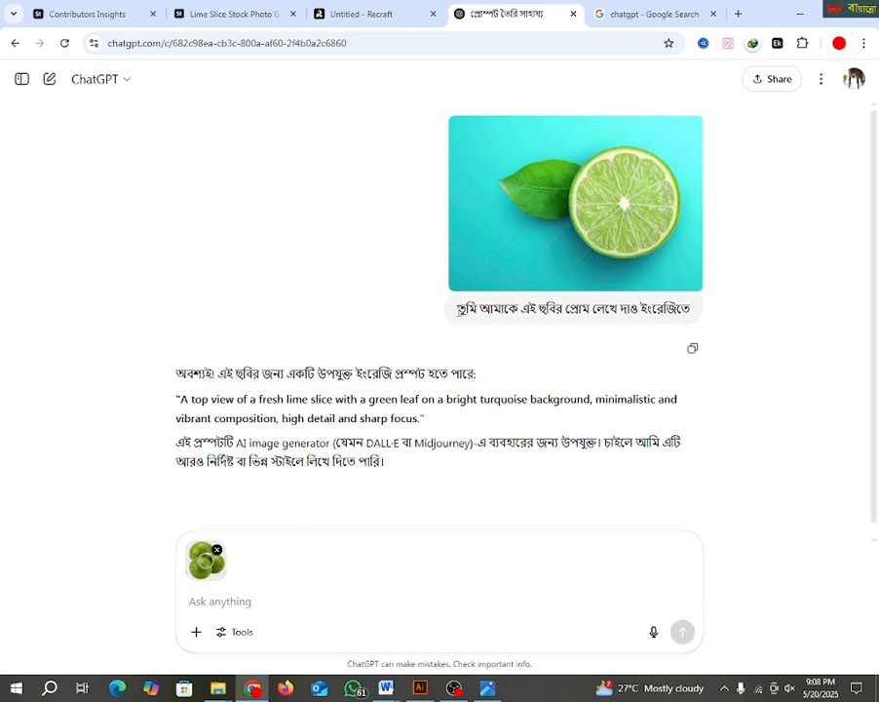
Step: Reuse the earlier request "তুমি আমাকে এই ছবির প্রোম লেখে দাও ইংরেজিতে" as the message text and send it with the attached image
drag(454, 308, 706, 312)
right_click(615, 312)
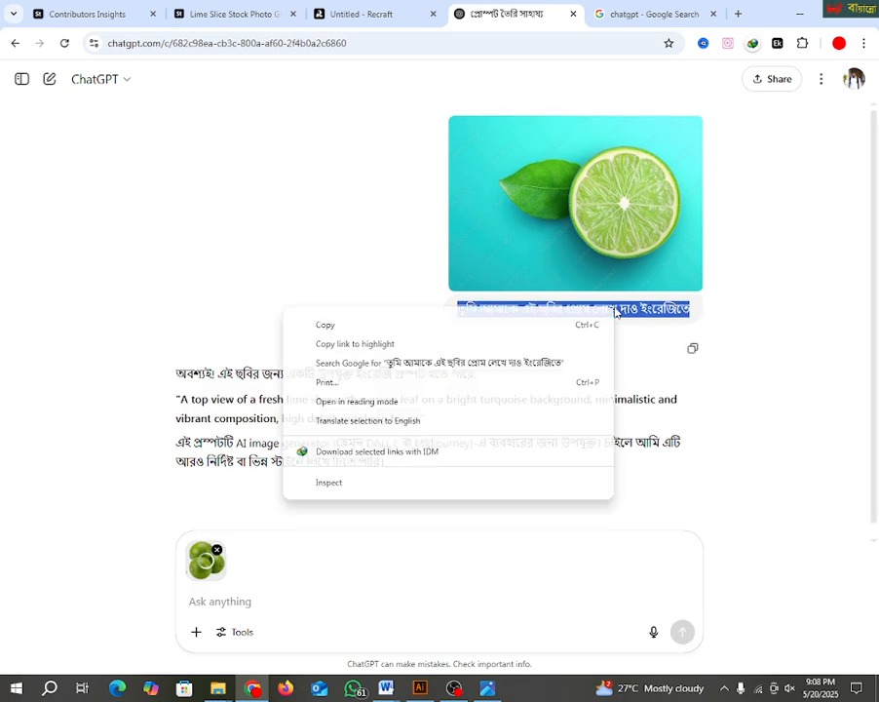
click(322, 324)
click(233, 599)
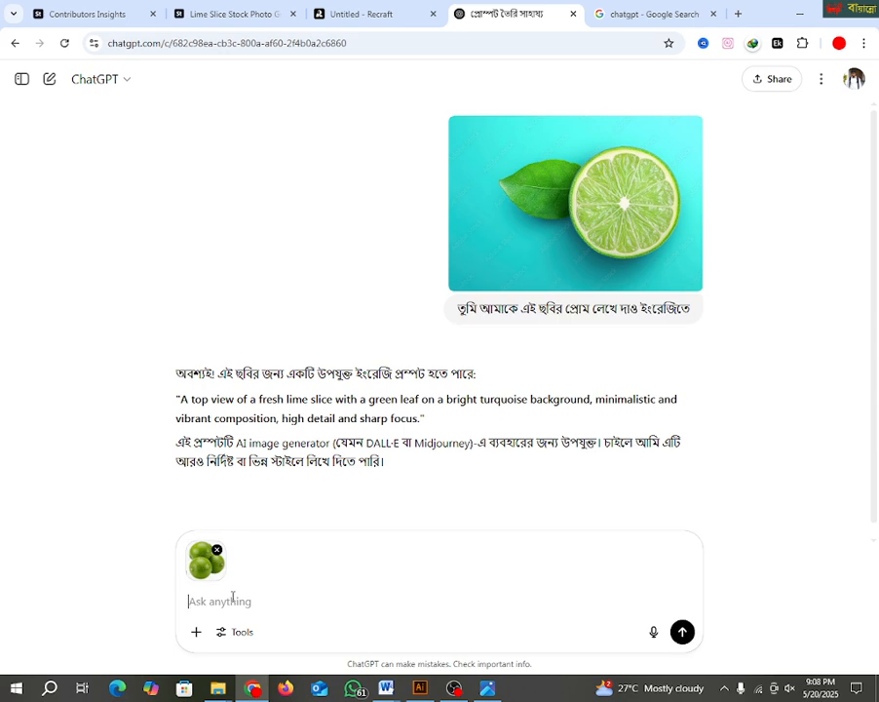
right_click(233, 599)
click(262, 352)
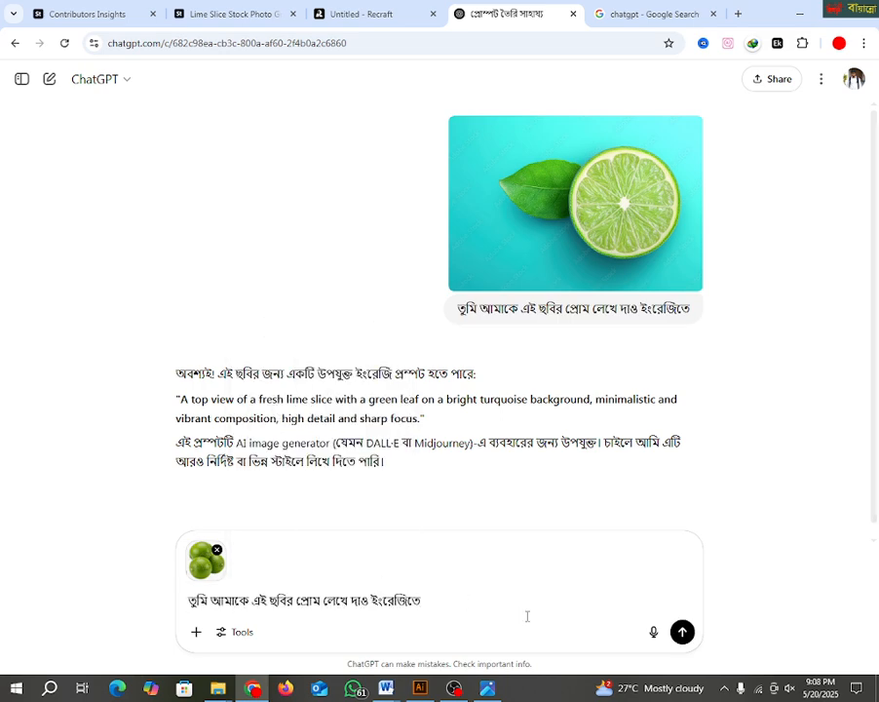
key(Return)
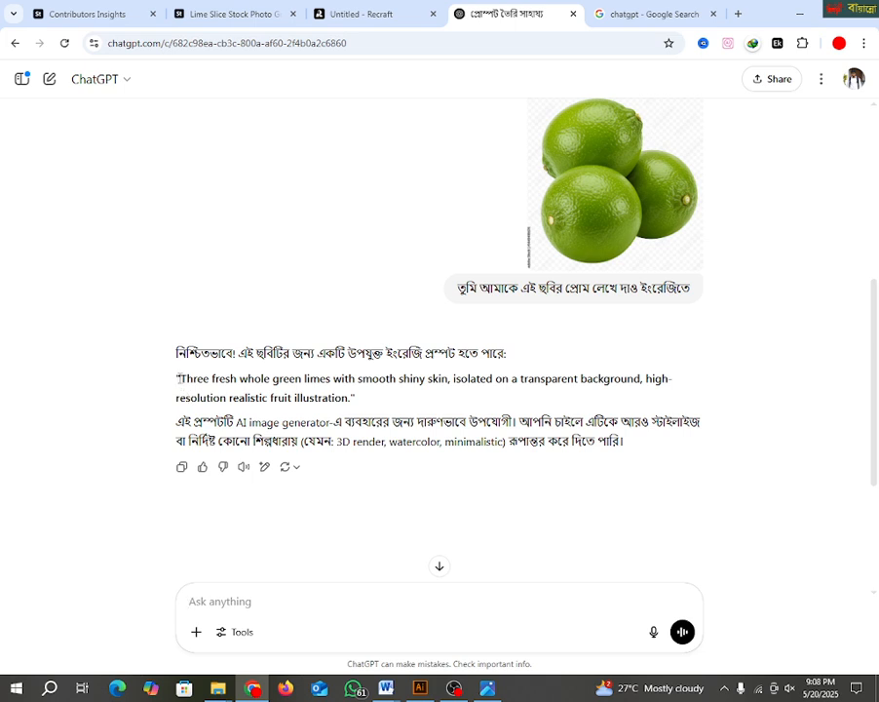
Step: Copy the English prompt describing three fresh whole green limes on a transparent background from ChatGPT's answer
drag(179, 378, 349, 398)
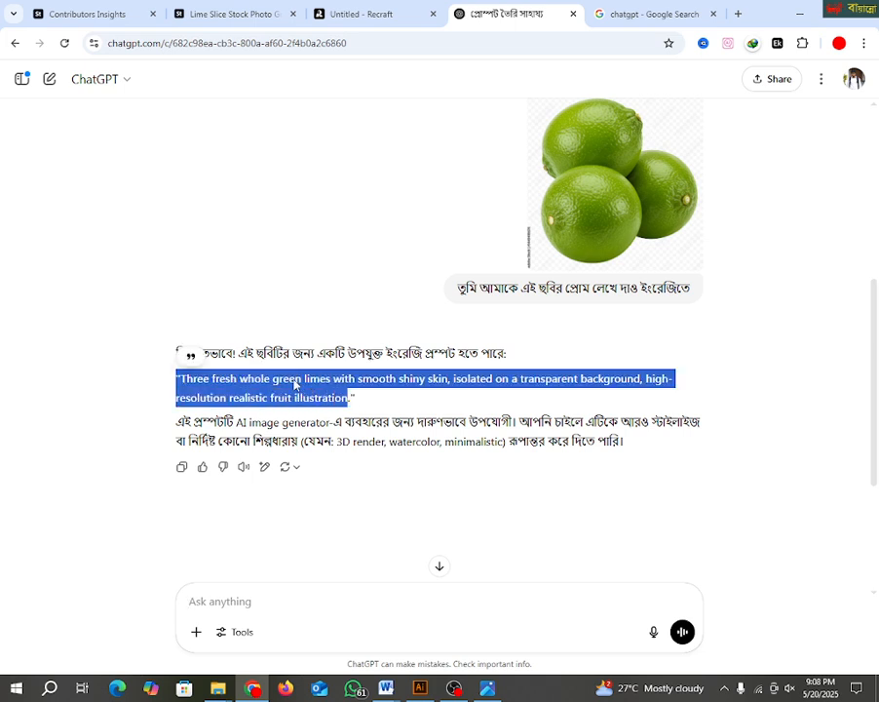
right_click(292, 384)
click(300, 394)
Step: Switch to the Recraft project and close the leftover chatgpt Google Search tab
click(357, 15)
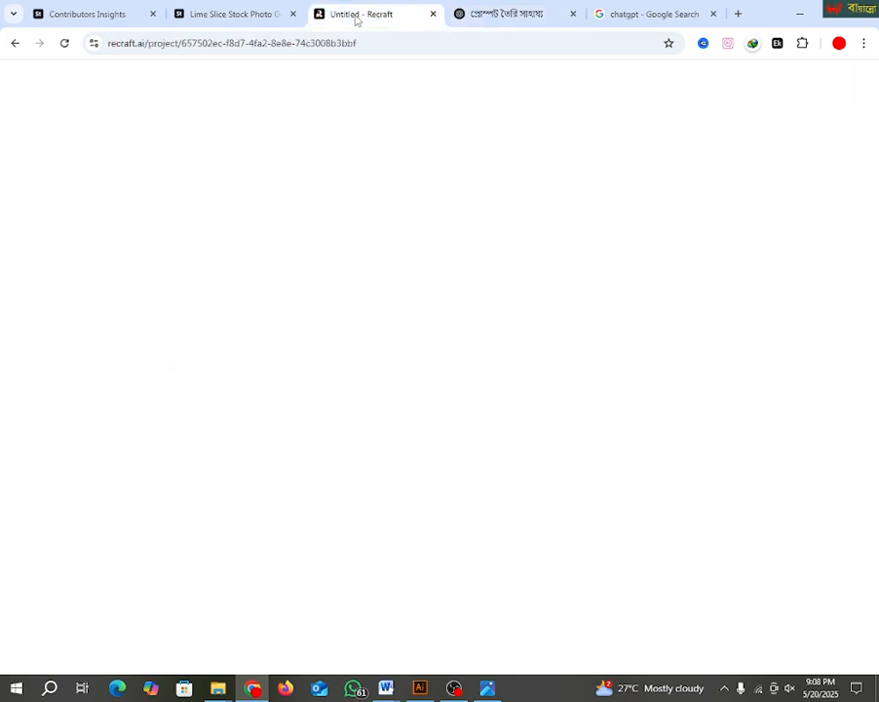
click(144, 44)
click(144, 44)
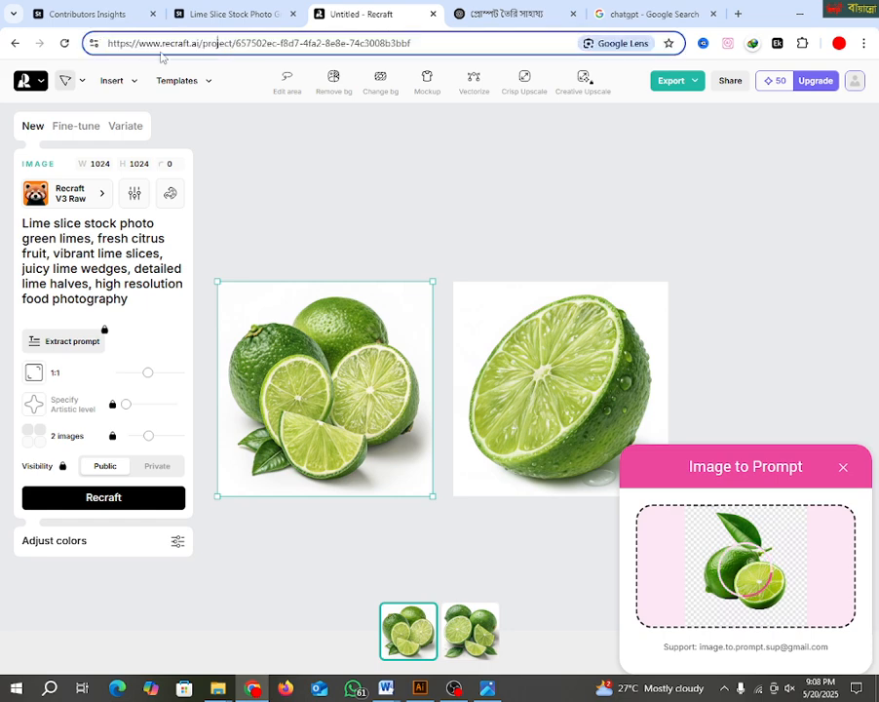
click(711, 15)
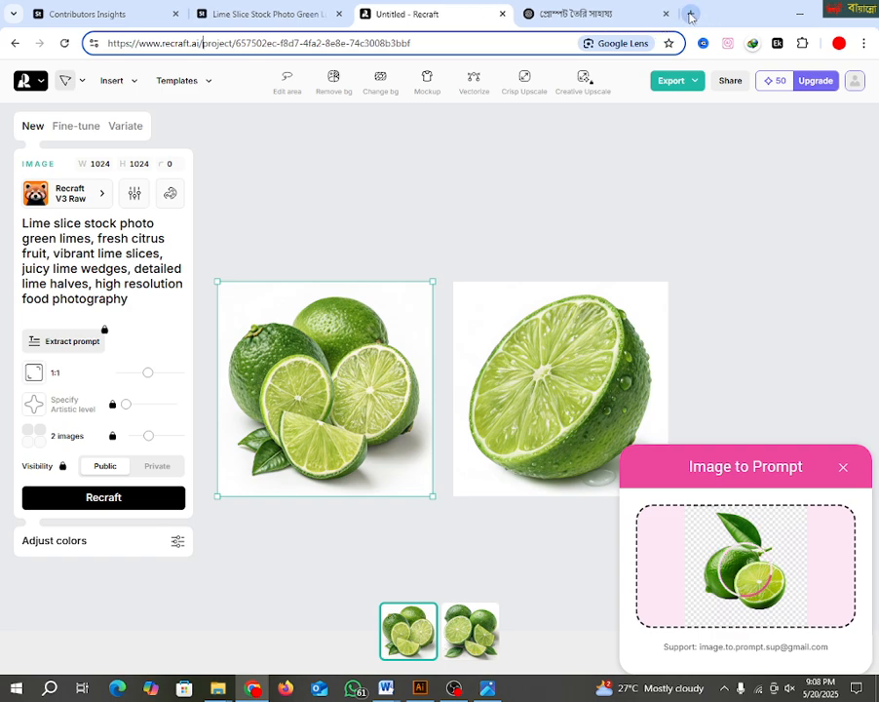
Step: Open a new browser tab and enter recraft.ai as its address without loading the site
click(688, 14)
click(174, 41)
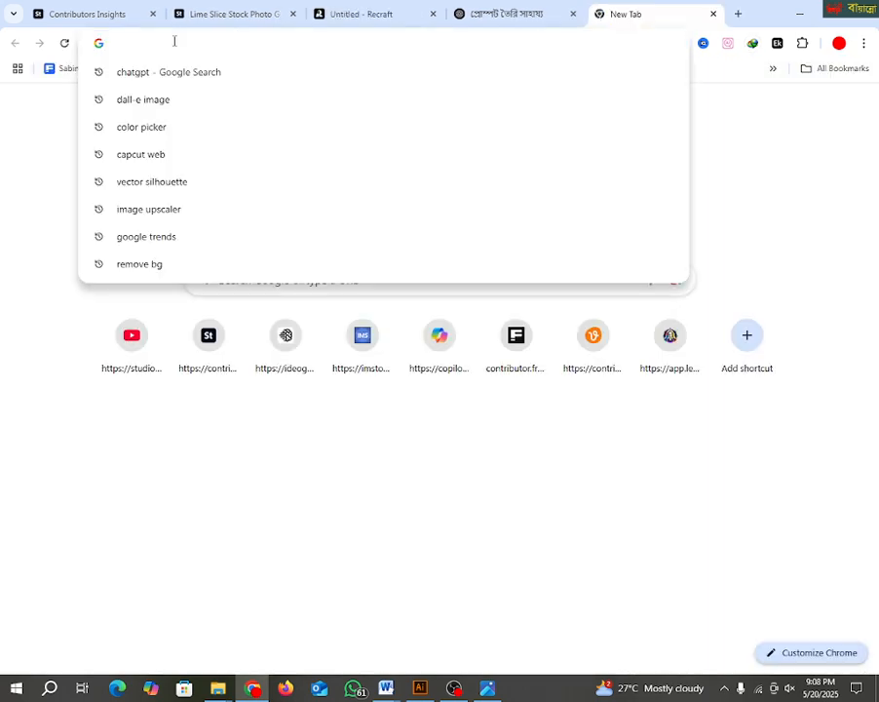
text(r)
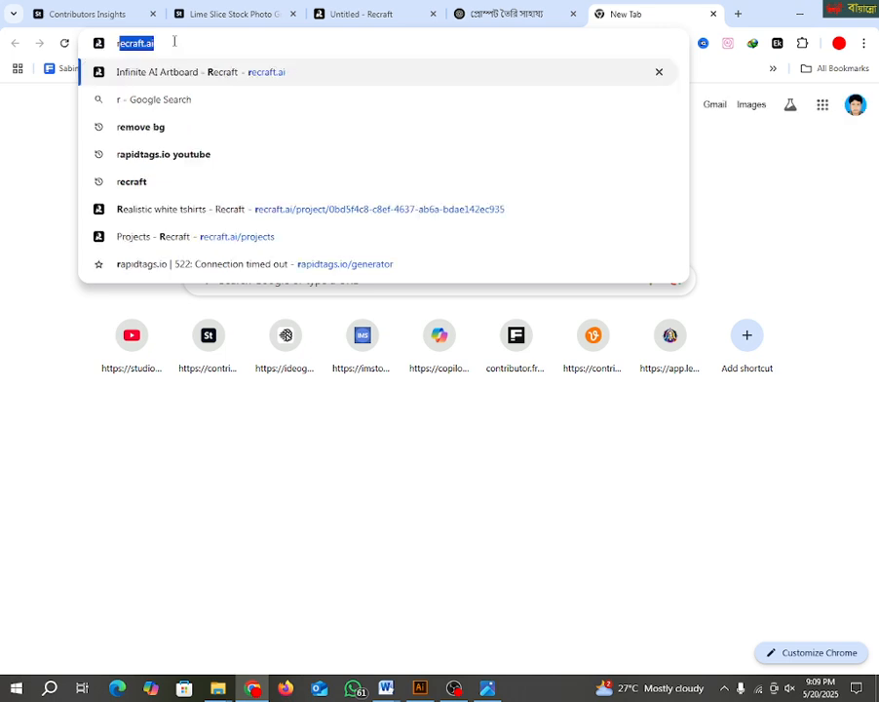
click(168, 42)
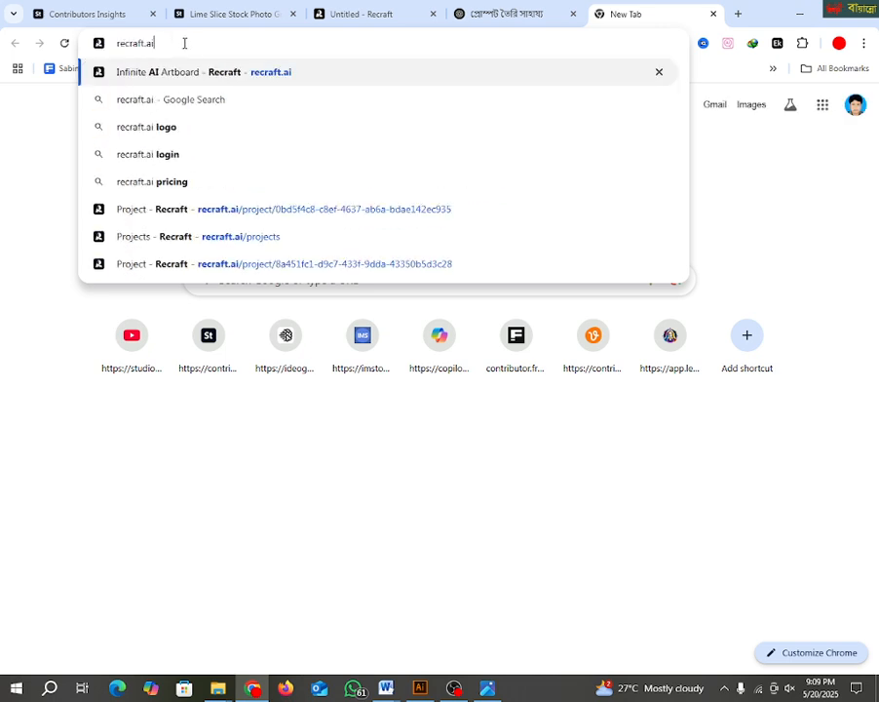
drag(183, 43, 80, 35)
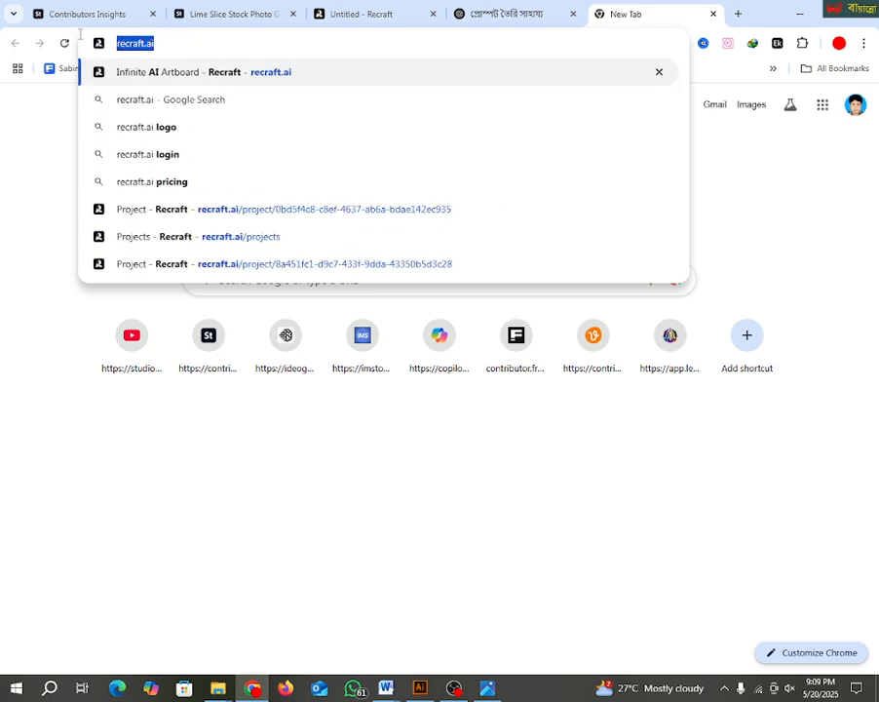
click(163, 43)
drag(164, 41, 104, 36)
Step: Return to the Recraft project, reposition the two lime images with a wider gap on the canvas, and close the Image to Prompt popup
click(258, 11)
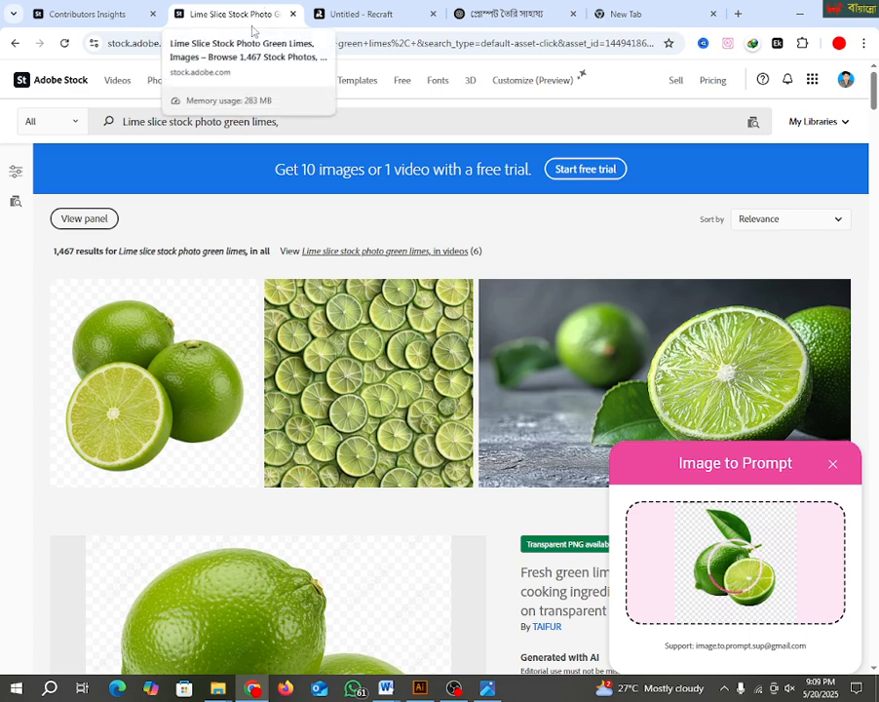
click(356, 14)
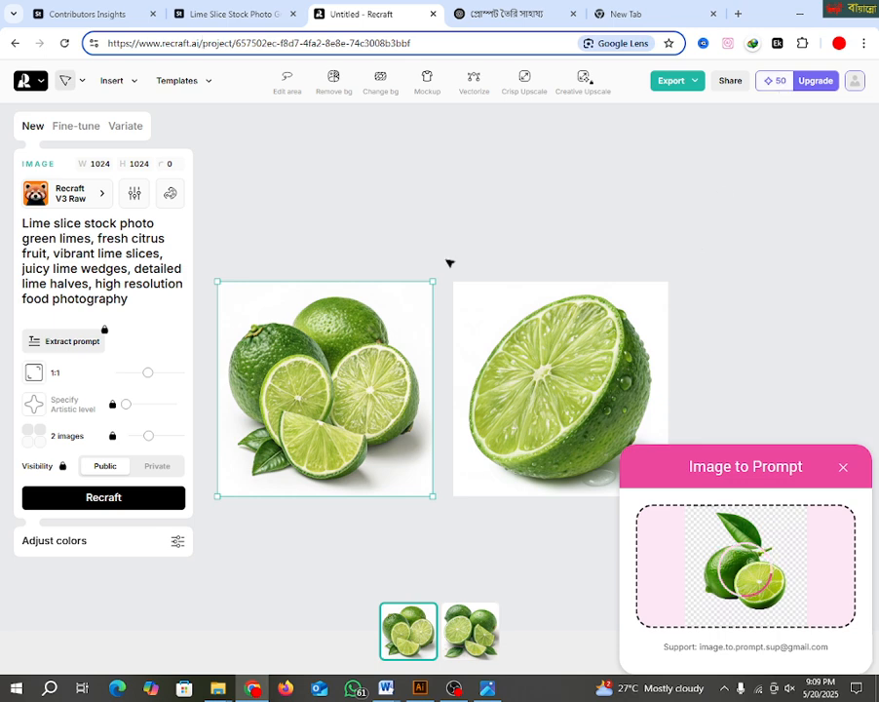
drag(522, 378, 668, 339)
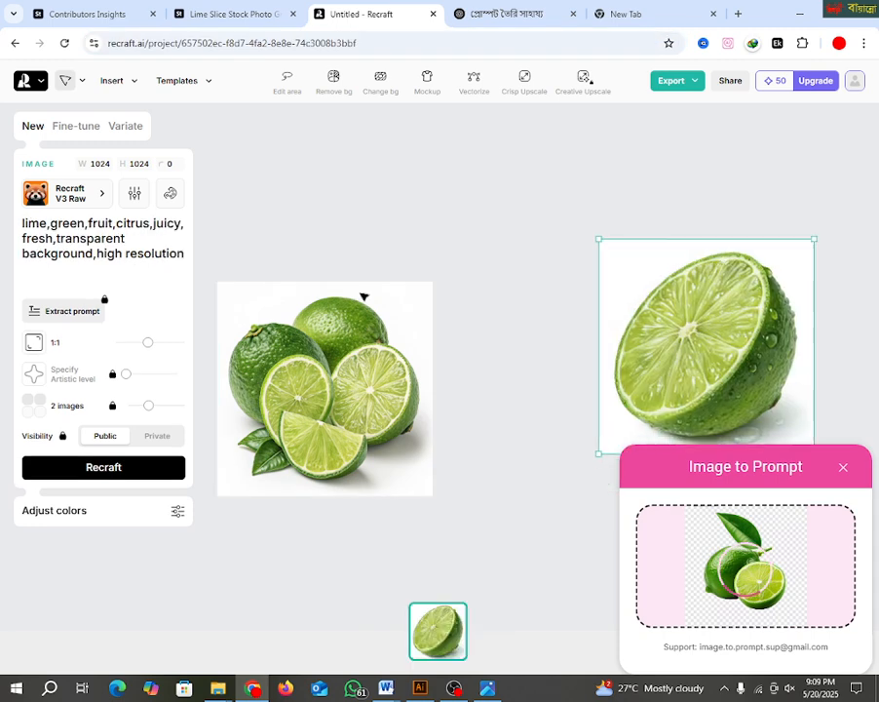
drag(364, 296, 446, 226)
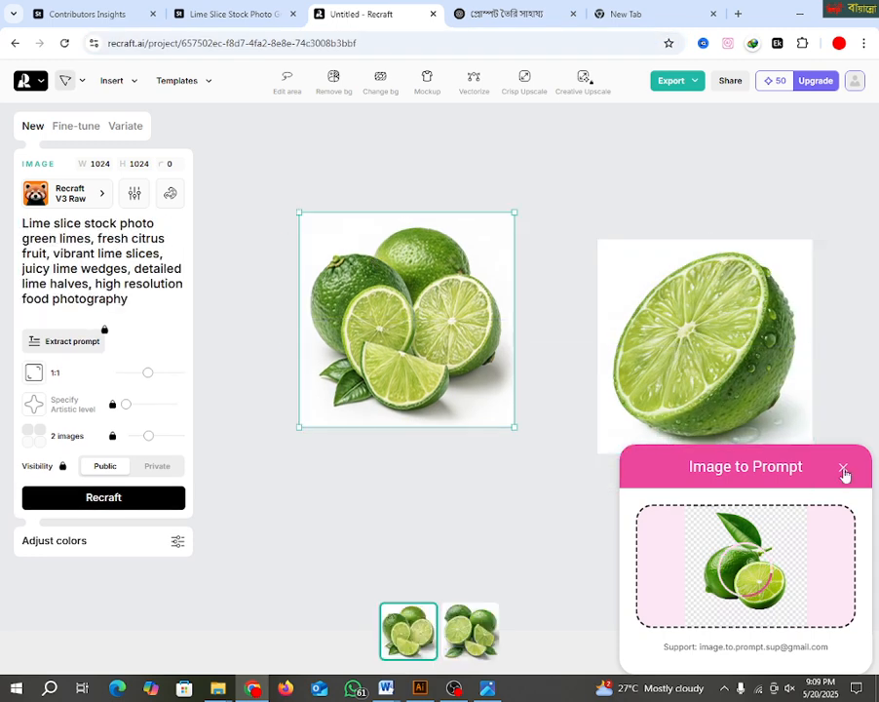
click(843, 467)
drag(449, 353, 457, 356)
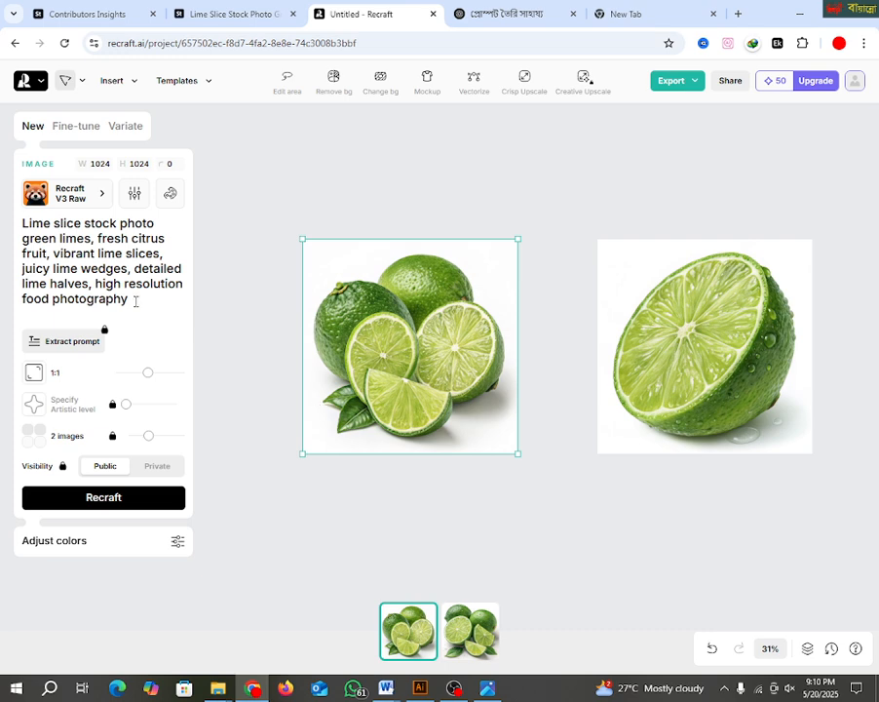
Step: Replace the image prompt with the copied "Three fresh whole green limes with smooth shiny skin" description and generate the images
drag(133, 302, 5, 224)
right_click(52, 235)
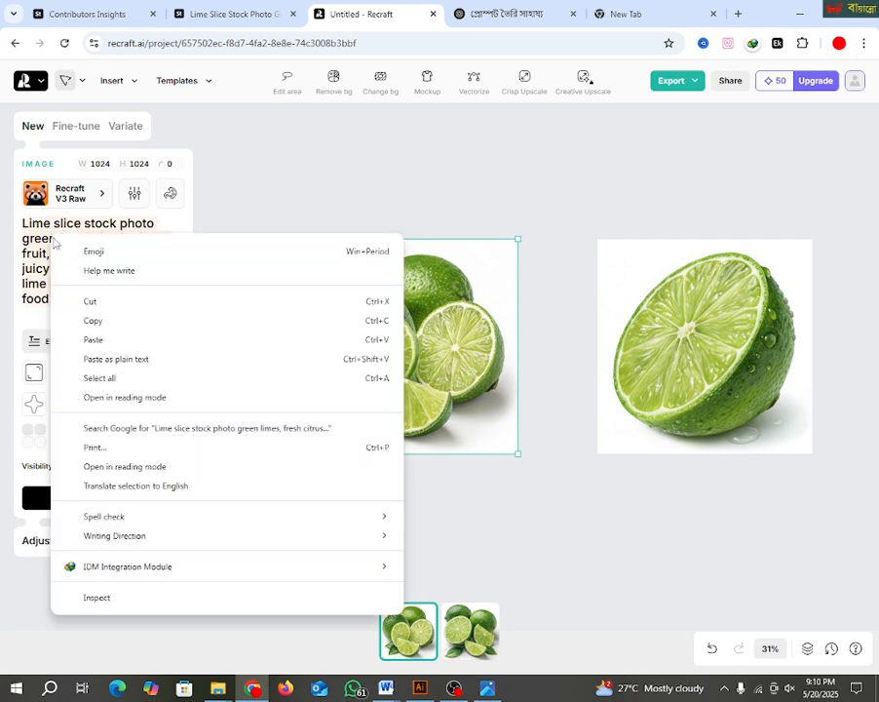
click(92, 344)
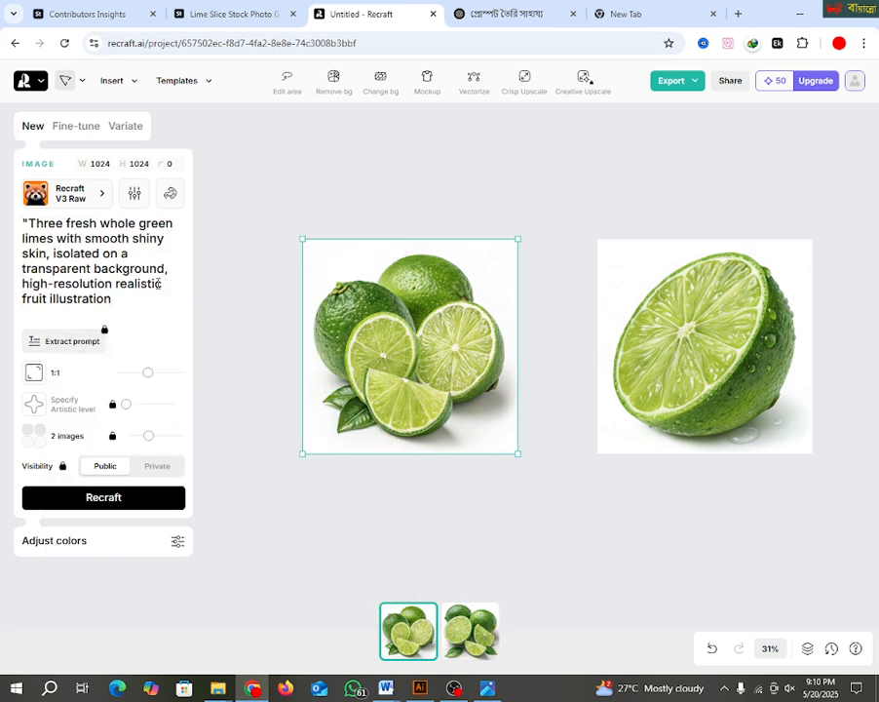
click(92, 498)
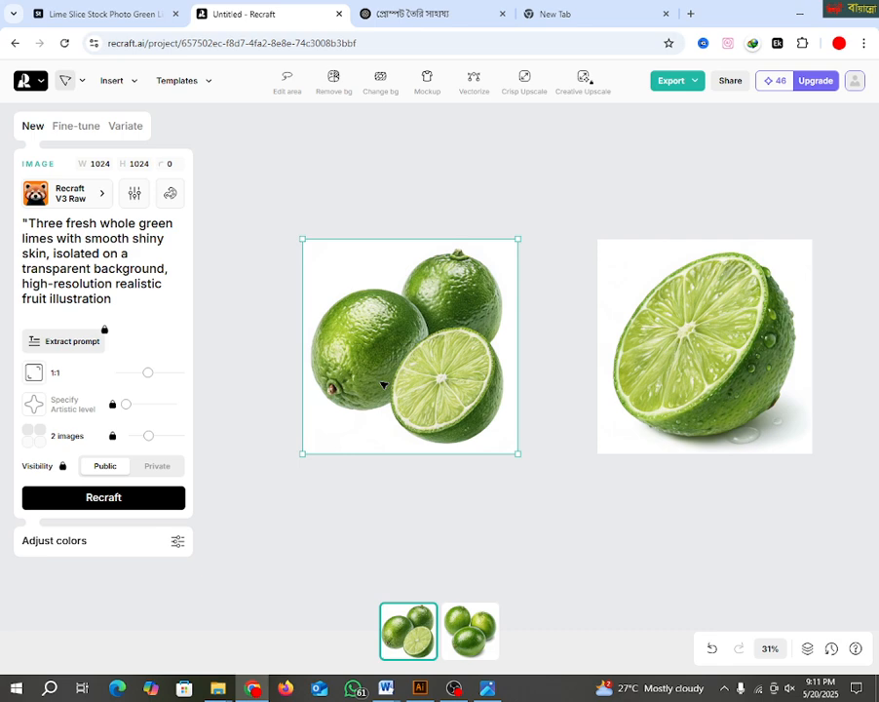
Step: Replace the recraft.ai address in the blank tab with Pixelcut's image upscaler and upload the generated three whole limes image
text(recraft.ai)
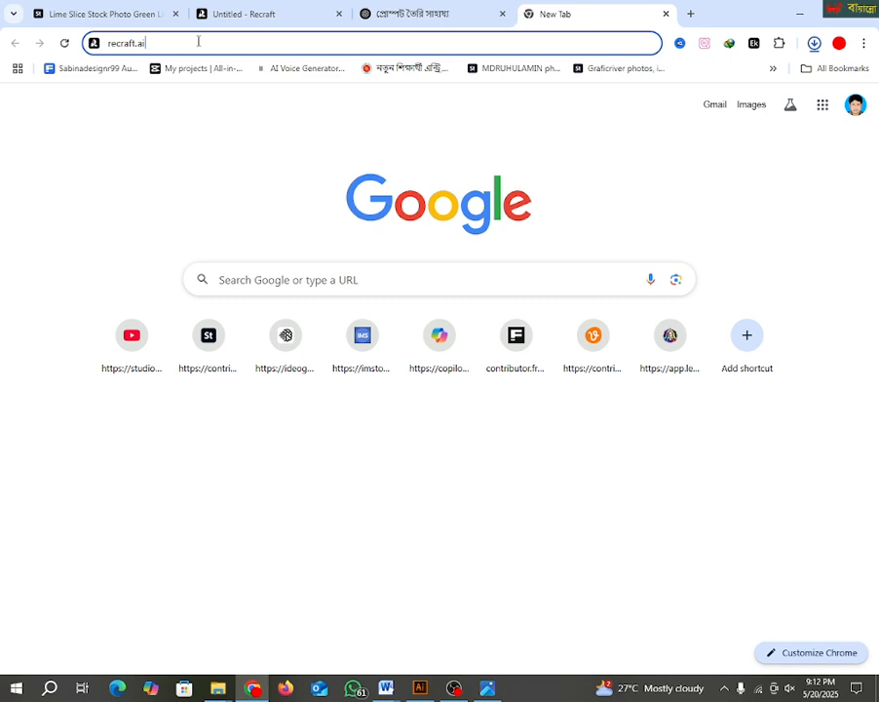
key(ctrl+a)
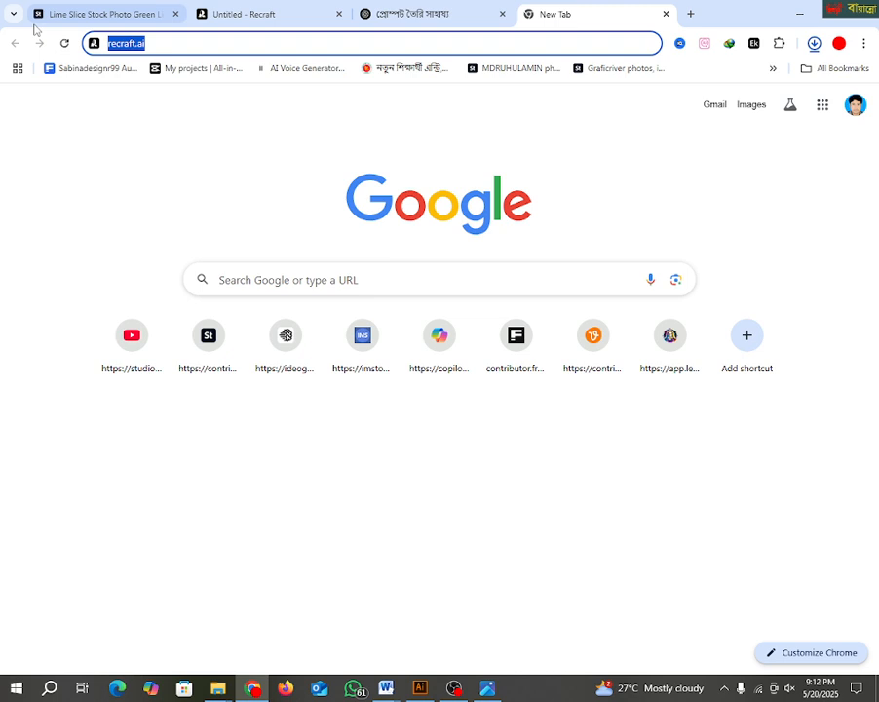
key(BackSpace)
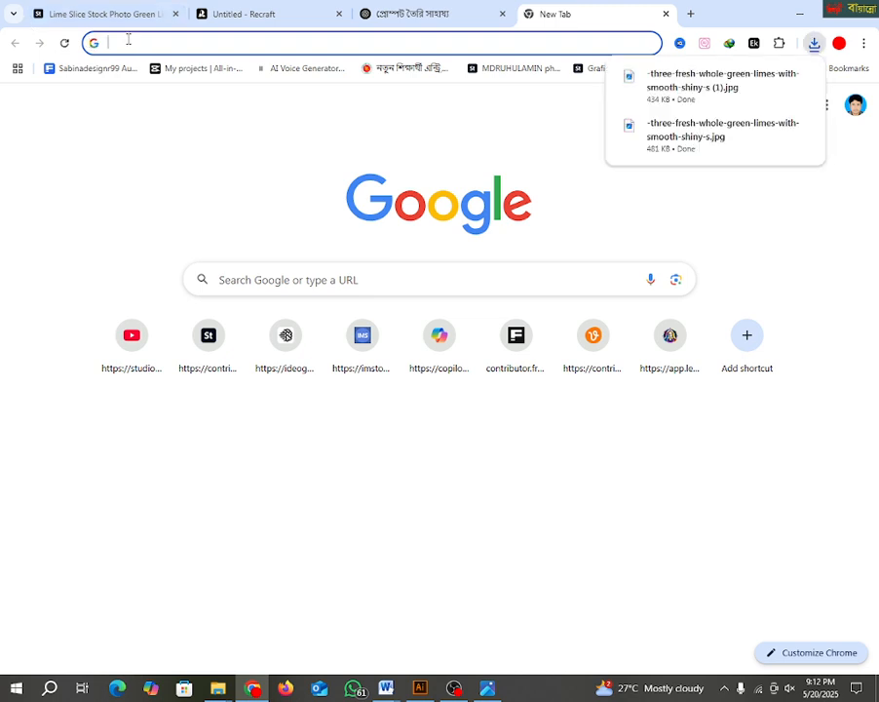
text(ut.ai/image-upscaler)
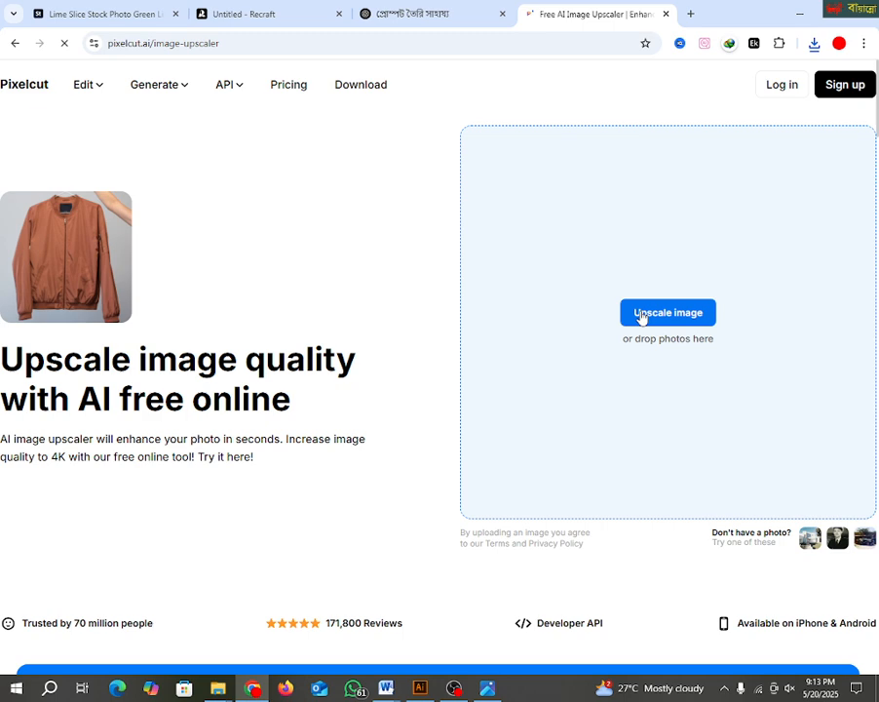
click(640, 314)
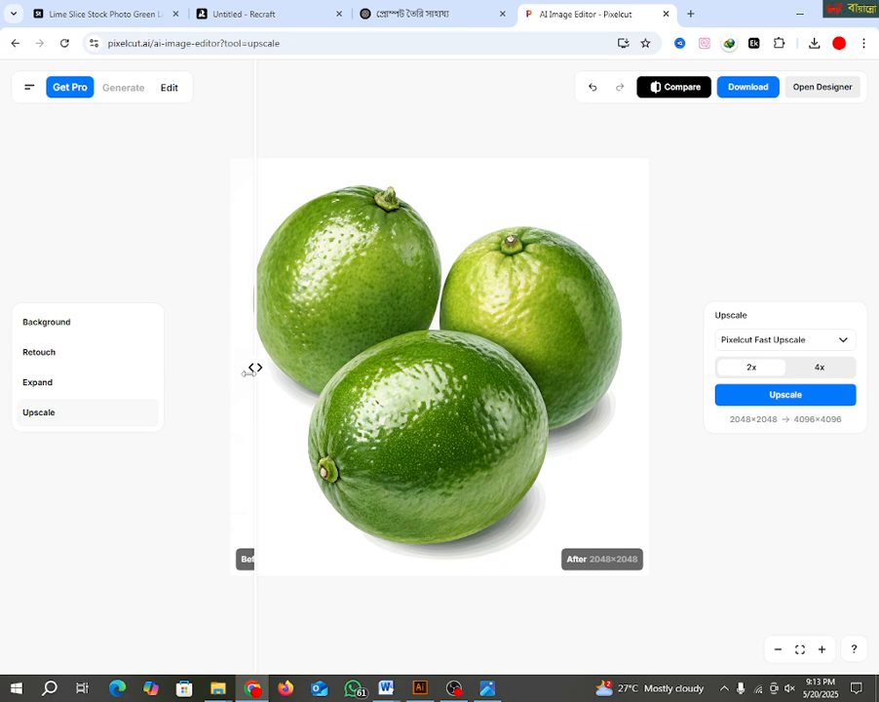
Step: Compare the limes image before and after upscaling, and download the upscaled version
drag(251, 370, 432, 368)
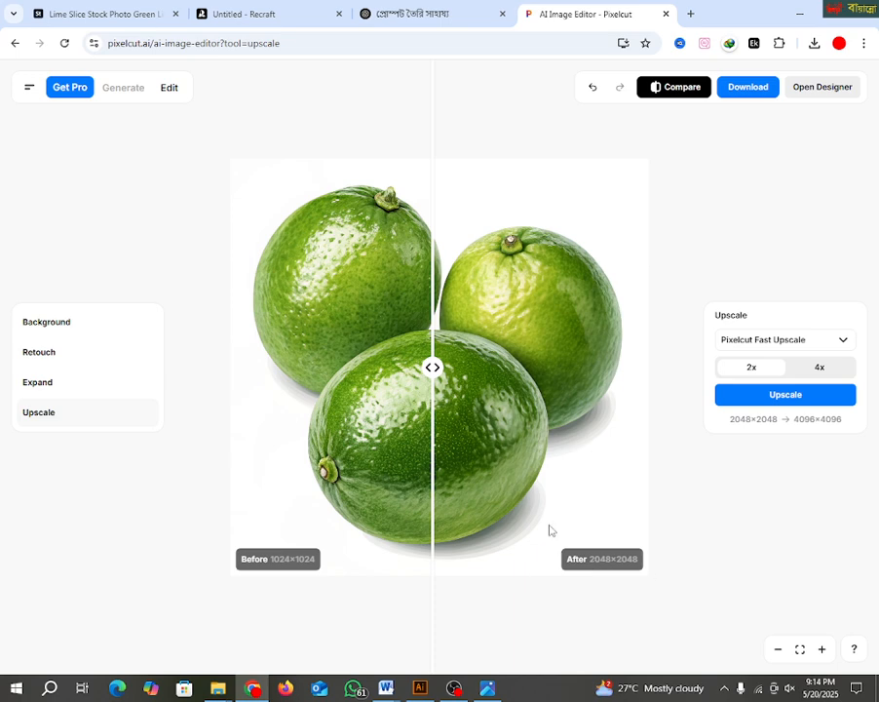
click(748, 93)
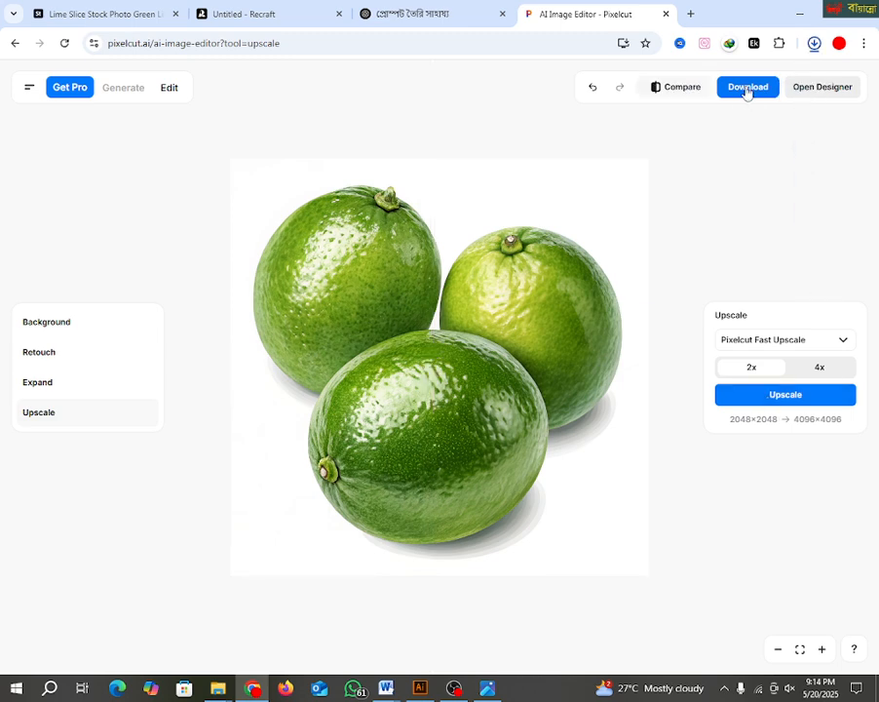